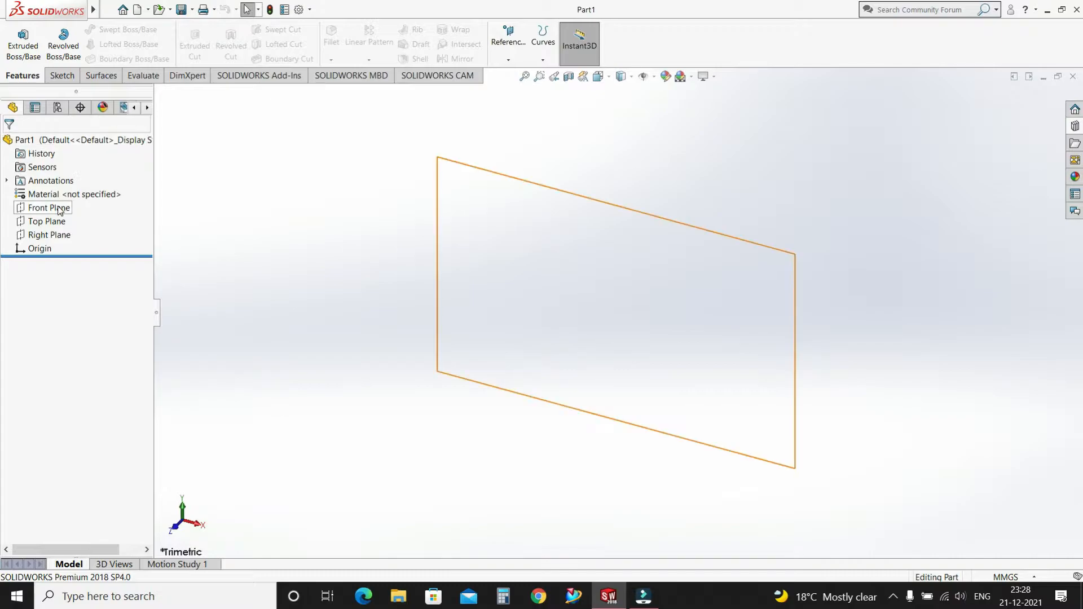
# Step: Sketch an 80 mm diameter circle centred on the origin on the Front Plane
pyautogui.click(49, 207)
pyautogui.click(61, 77)
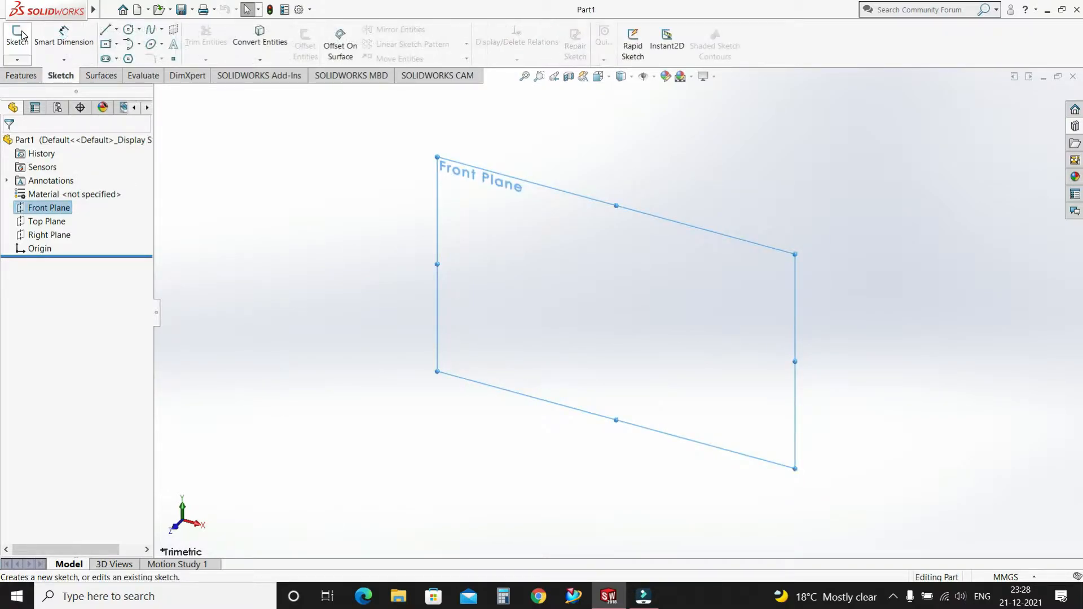
pyautogui.click(17, 37)
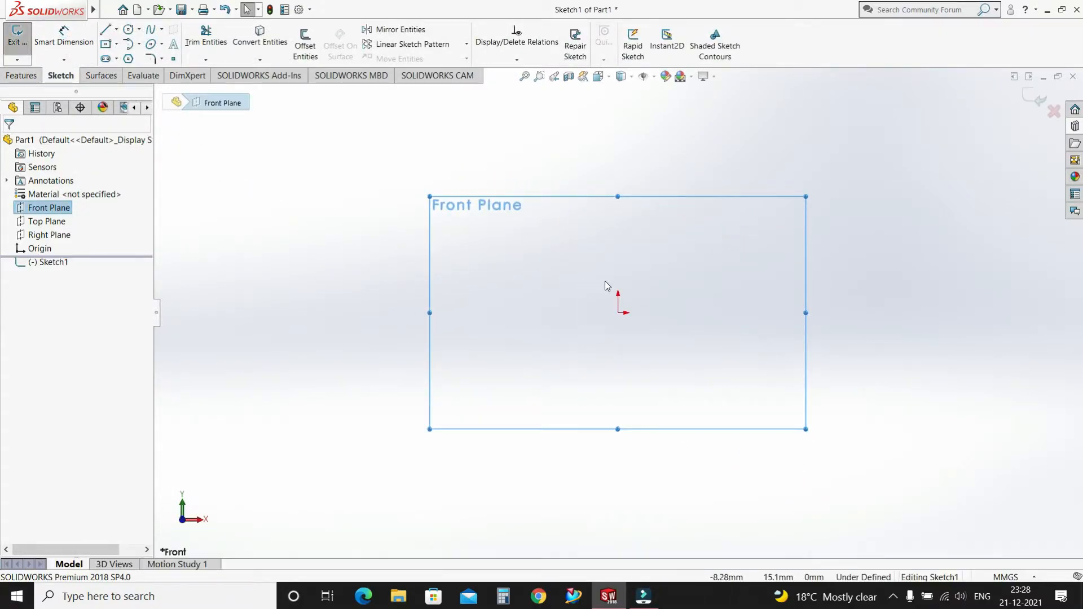
pyautogui.click(128, 31)
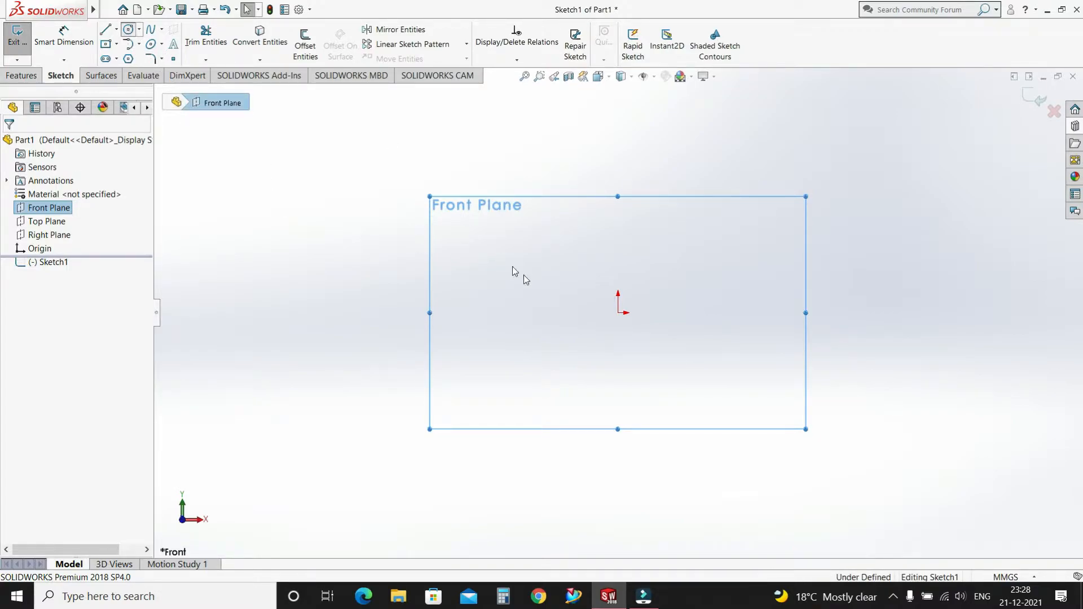
pyautogui.click(618, 312)
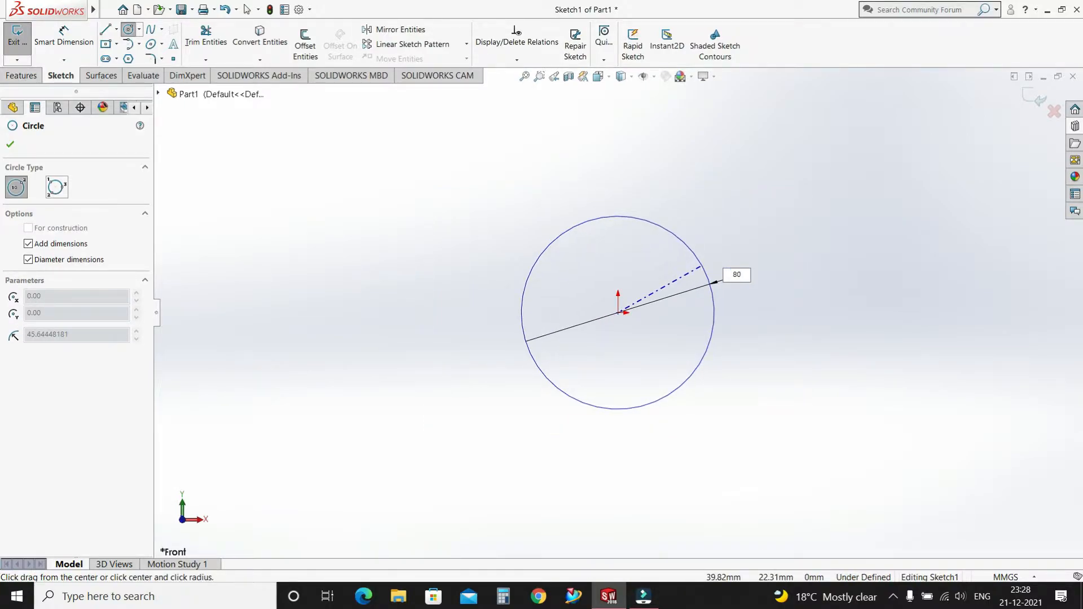
pyautogui.press('Return')
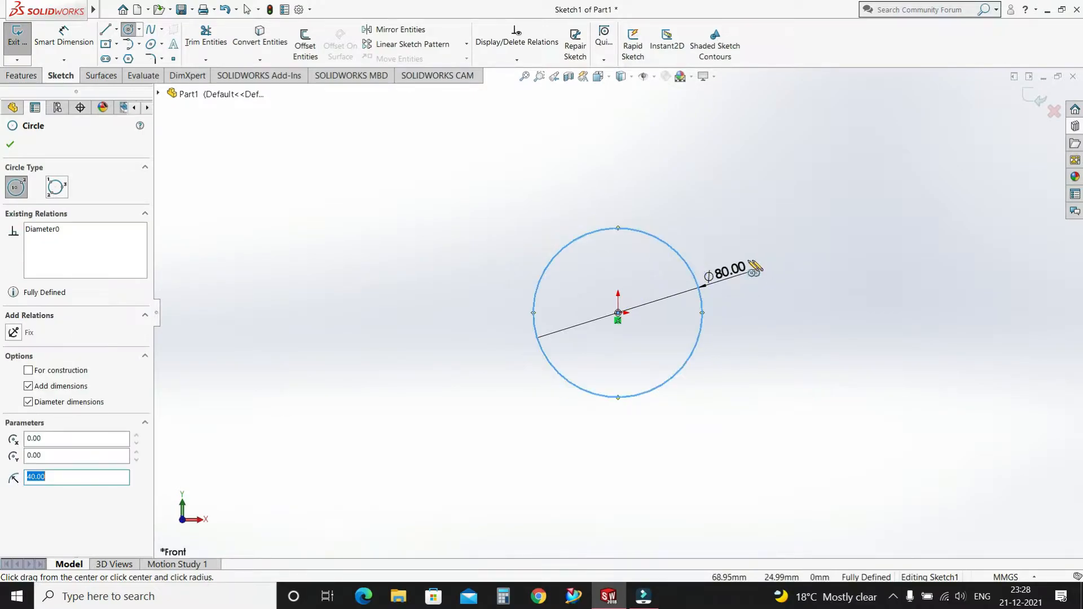
pyautogui.click(11, 144)
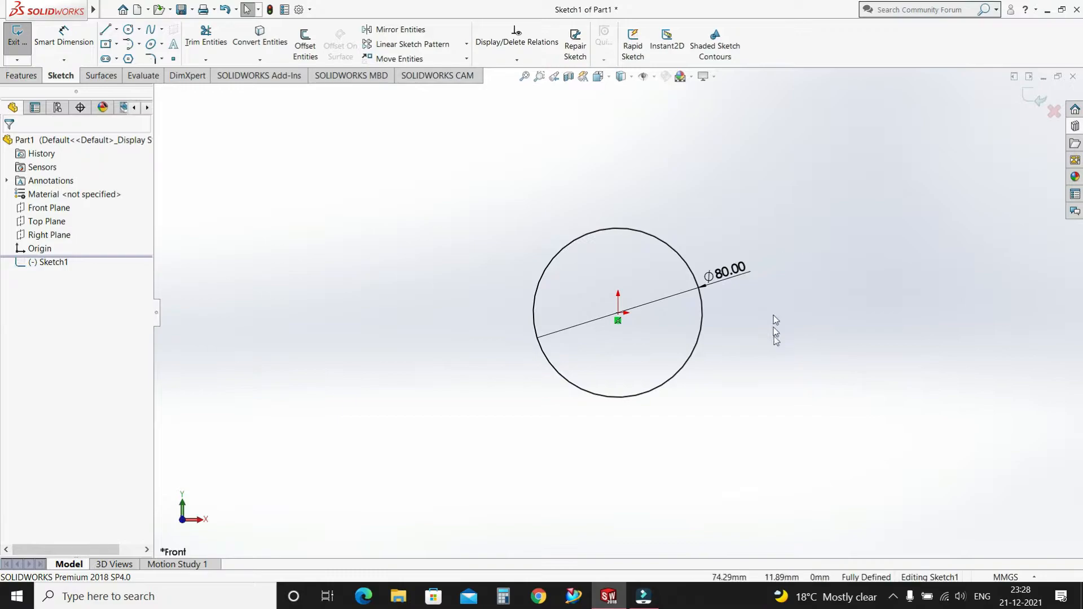
# Step: Draw a horizontal centerline through the origin across the circle's full diameter, joining its two side quadrant points
pyautogui.scroll(-2, 684, 343)
pyautogui.press('f')
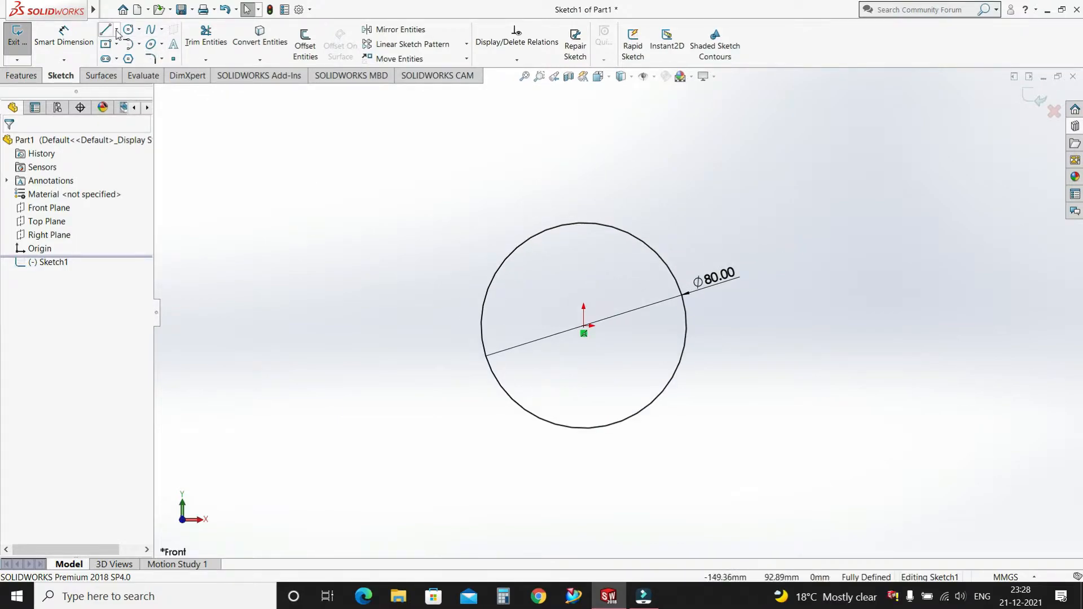
pyautogui.click(117, 30)
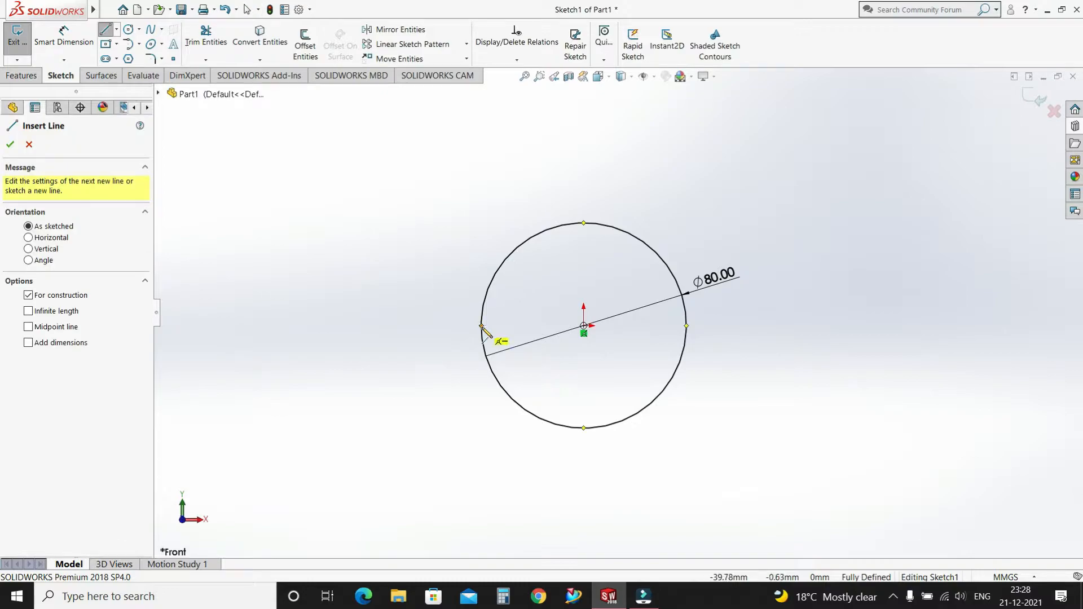
pyautogui.click(686, 326)
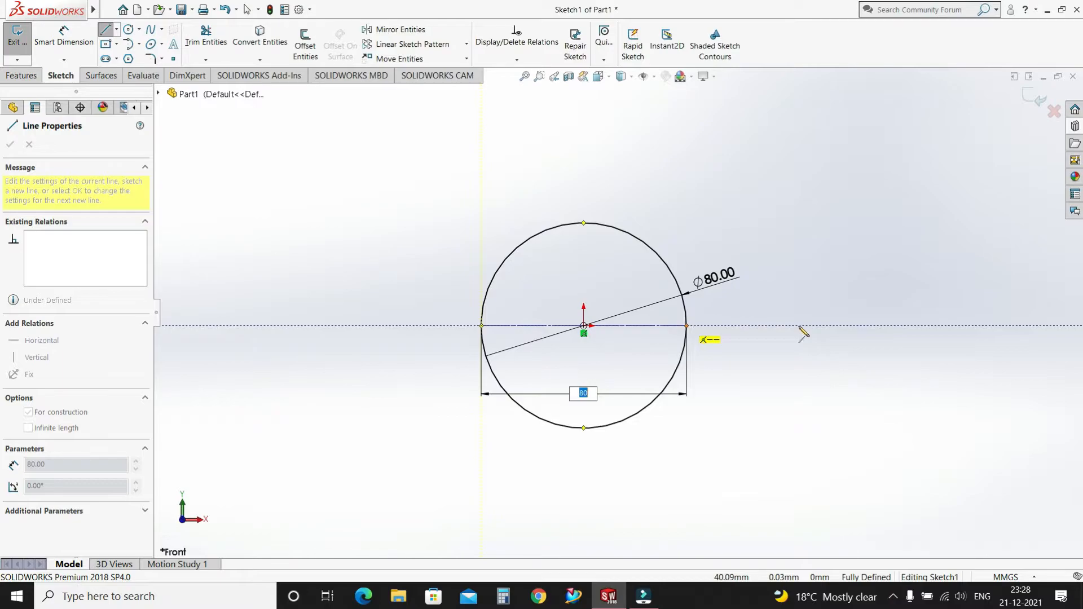
pyautogui.rightClick(455, 282)
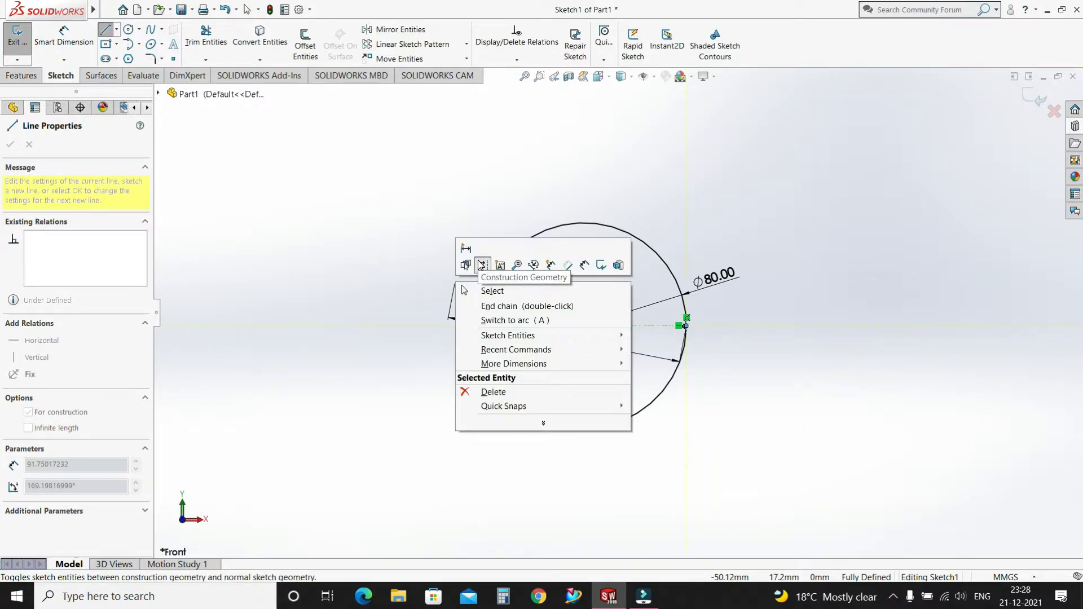
pyautogui.click(491, 291)
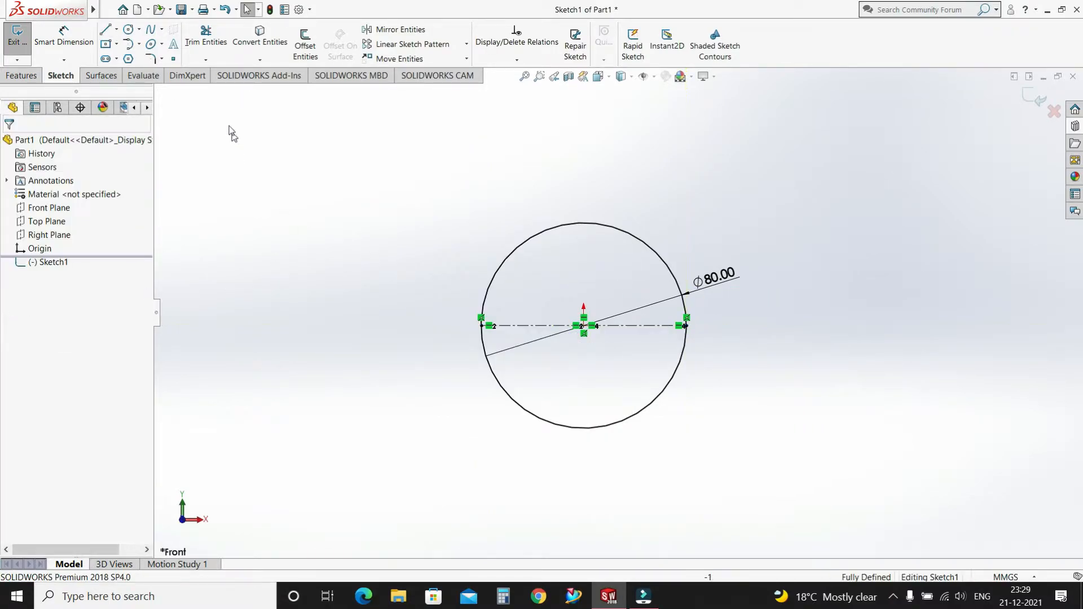
# Step: Power trim the lower half of the circle below the centerline
pyautogui.click(207, 45)
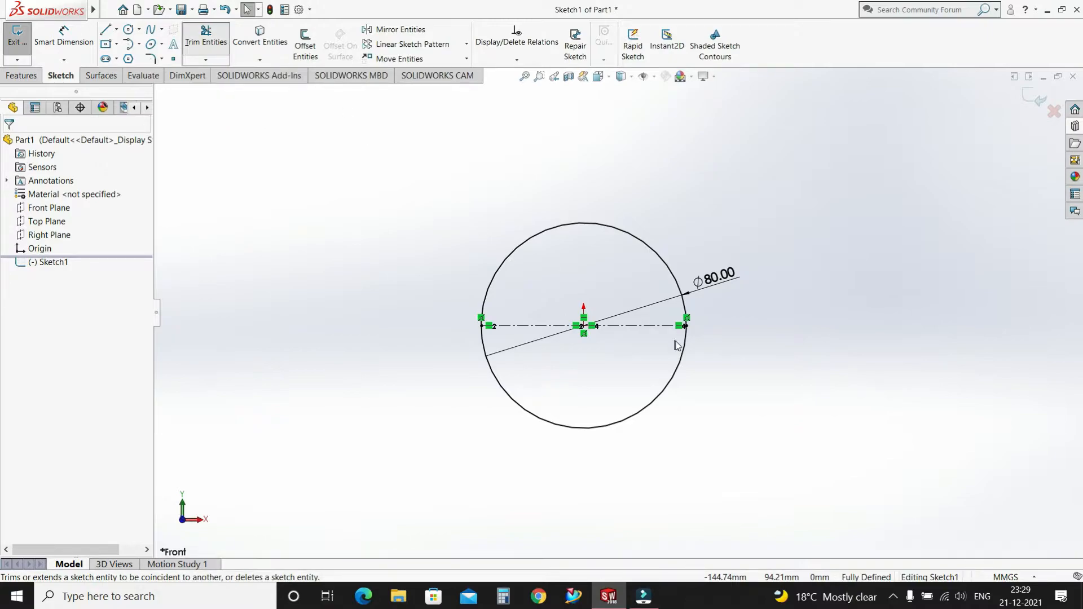
pyautogui.click(18, 271)
pyautogui.moveTo(719, 395); pyautogui.dragTo(488, 392)
pyautogui.click(10, 146)
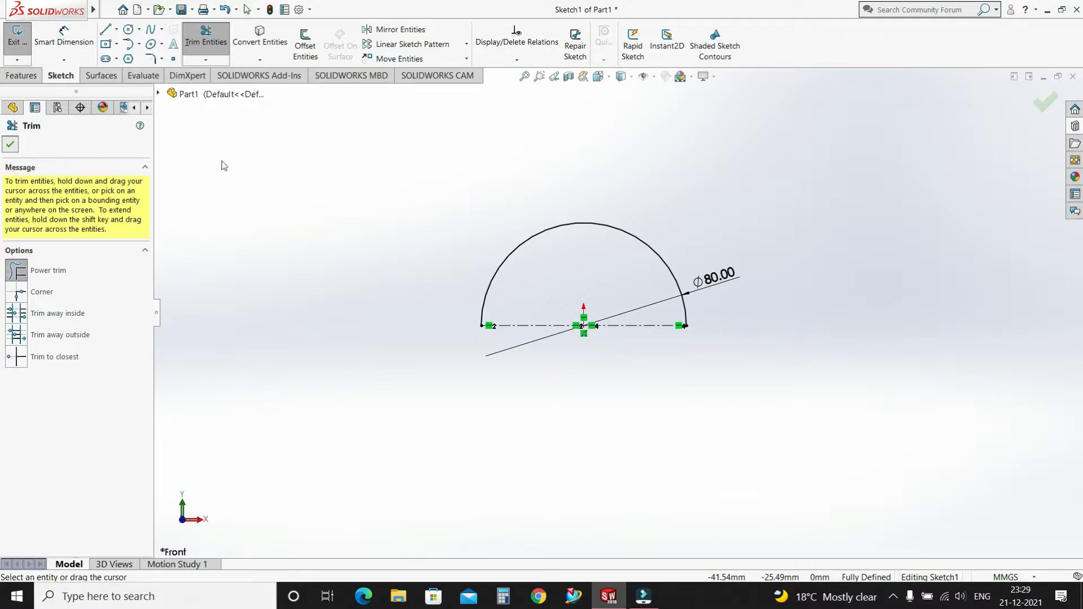
# Step: Revolve the half circle 360 degrees about the centerline into a solid sphere, letting the open sketch be closed automatically
pyautogui.click(36, 78)
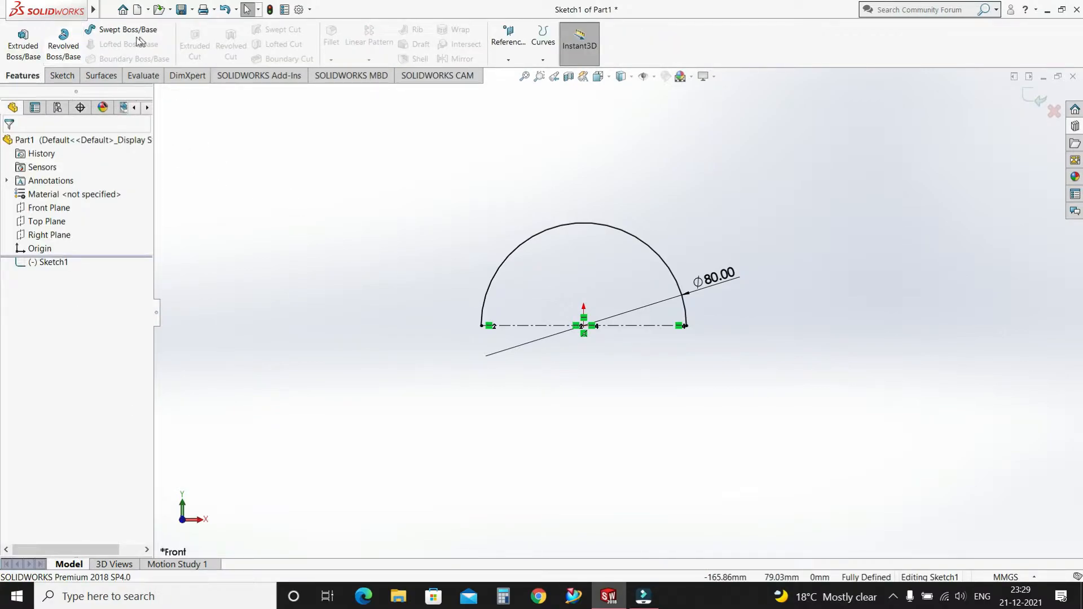
pyautogui.click(63, 45)
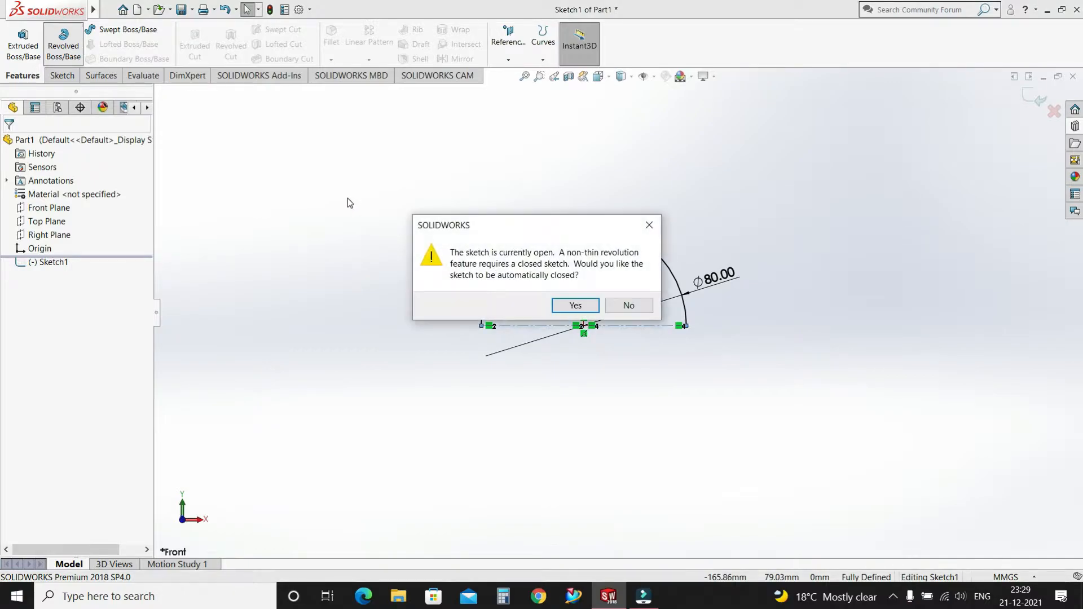
pyautogui.click(576, 308)
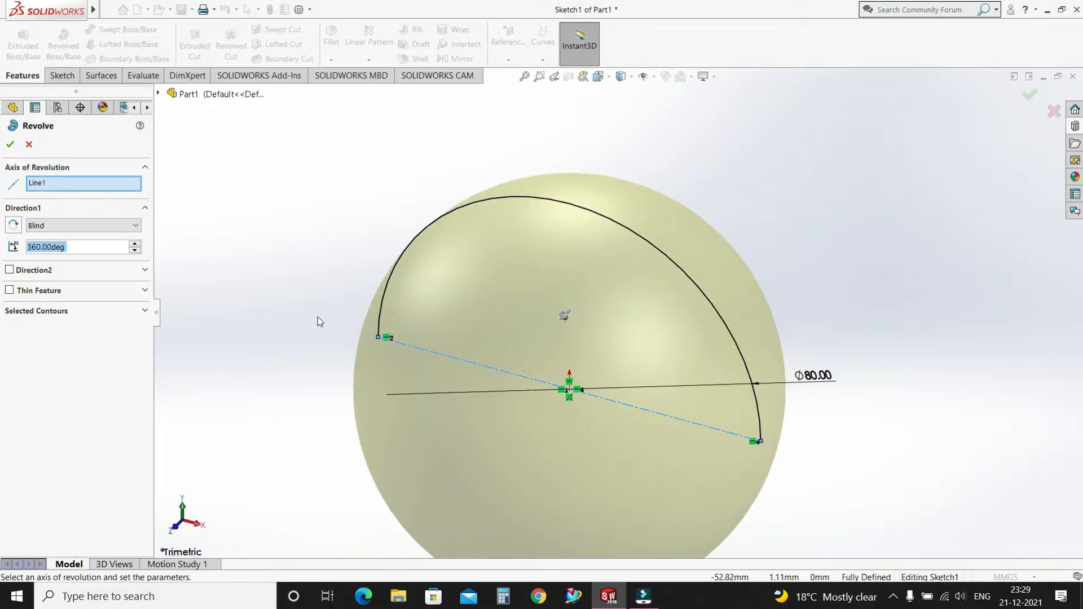
pyautogui.scroll(2, 553, 319)
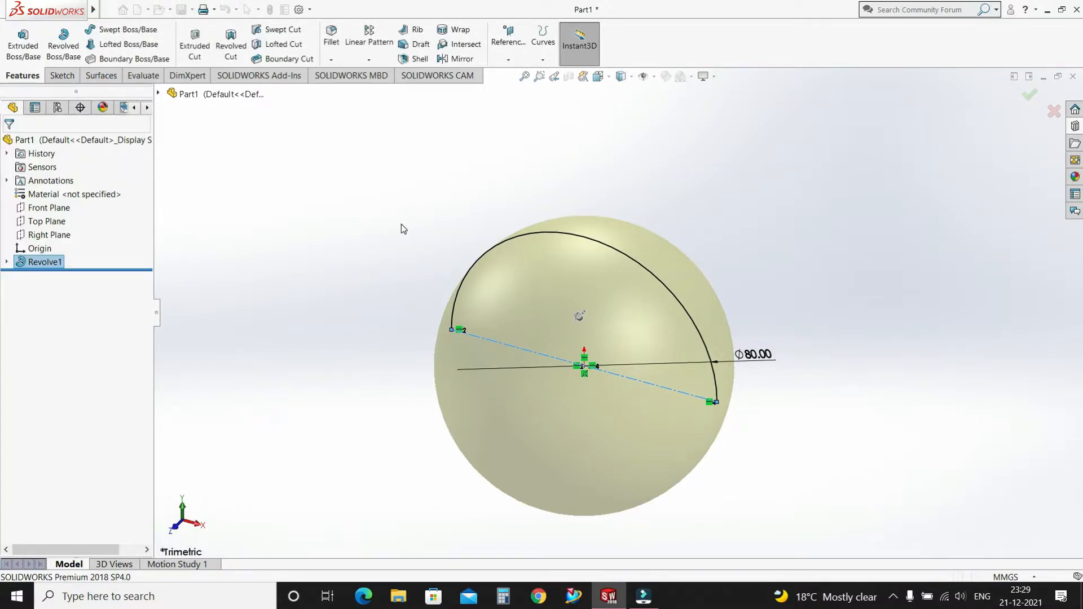
pyautogui.scroll(2, 788, 280)
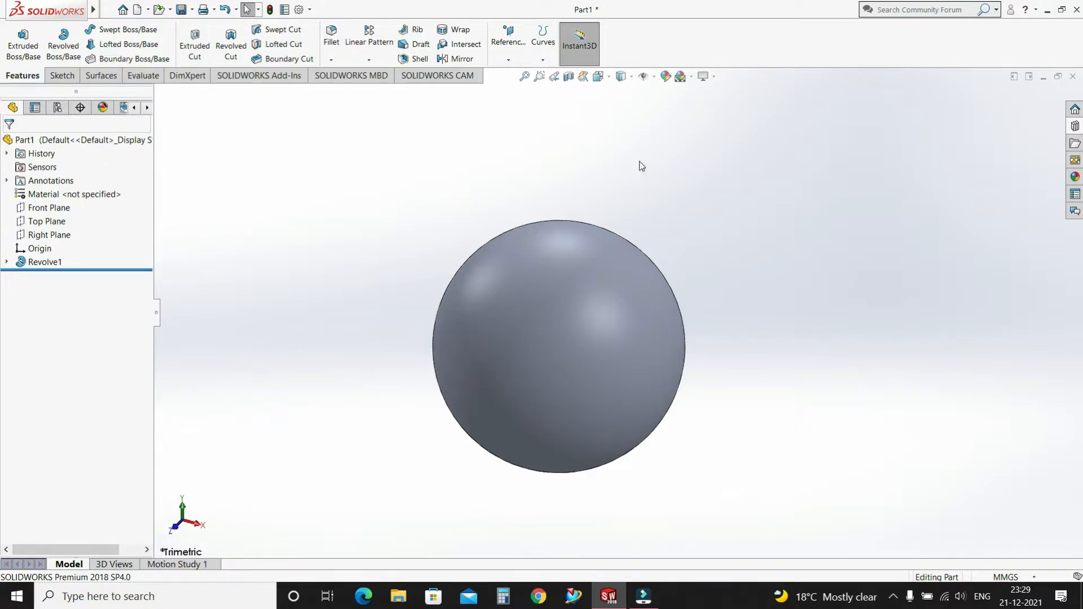
# Step: Create a reference plane offset 20 mm from the Front Plane
pyautogui.click(509, 57)
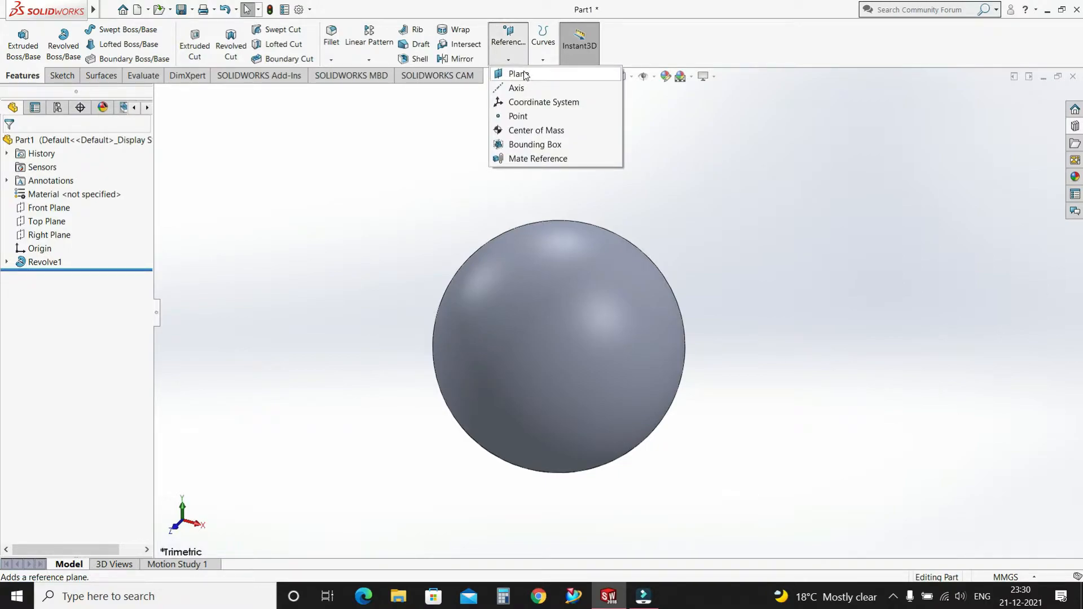
pyautogui.click(518, 74)
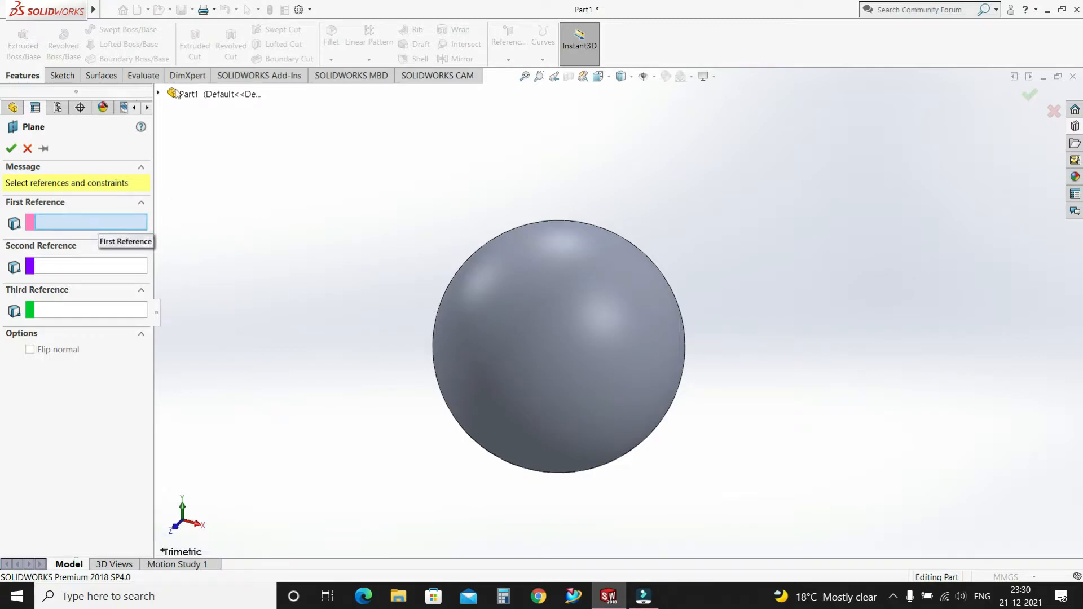
pyautogui.click(159, 93)
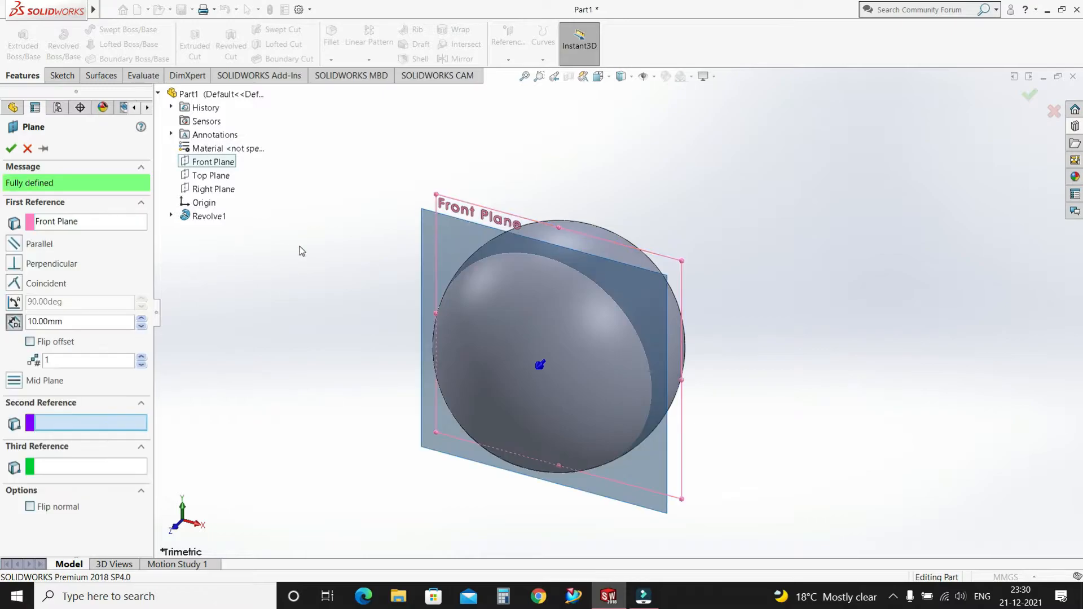
pyautogui.moveTo(34, 322); pyautogui.dragTo(64, 322)
pyautogui.write('20')
pyautogui.press('Return')
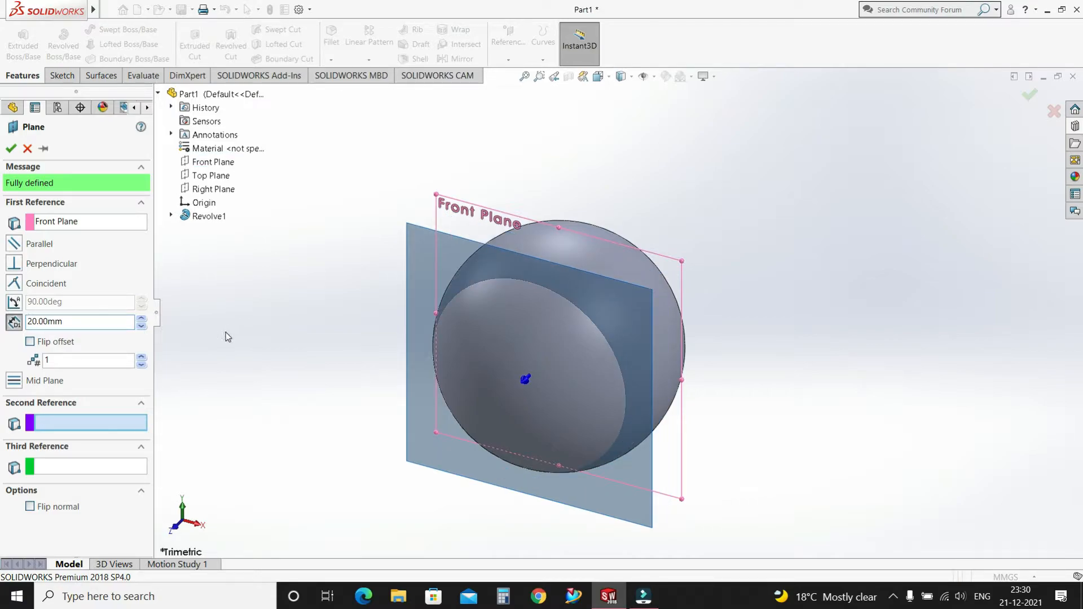
pyautogui.click(11, 148)
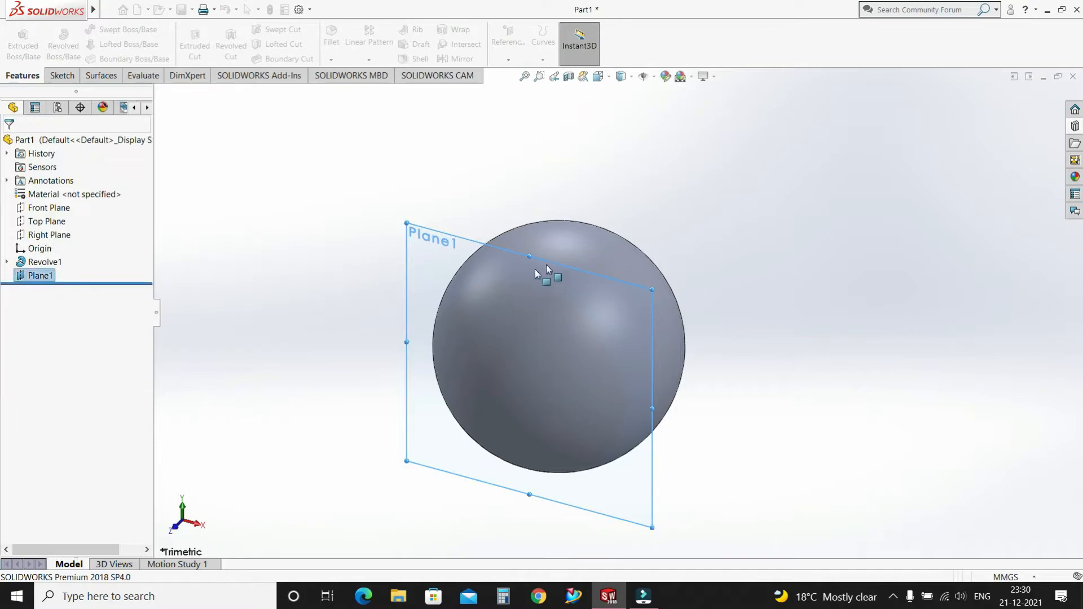
# Step: Open a new sketch on the offset reference plane and start Convert Entities
pyautogui.click(61, 78)
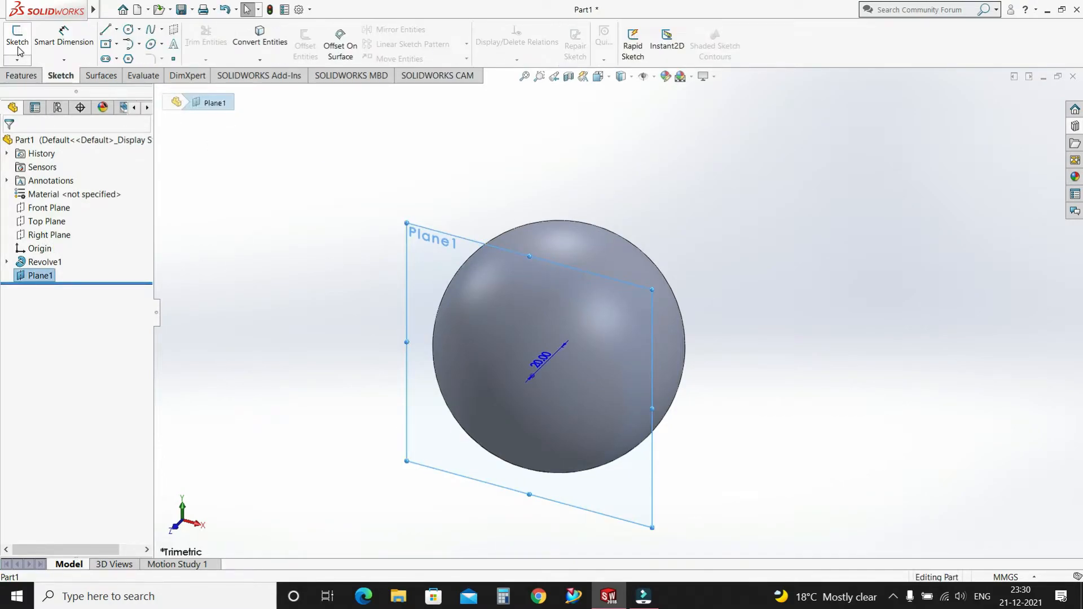
pyautogui.click(18, 47)
pyautogui.click(909, 209)
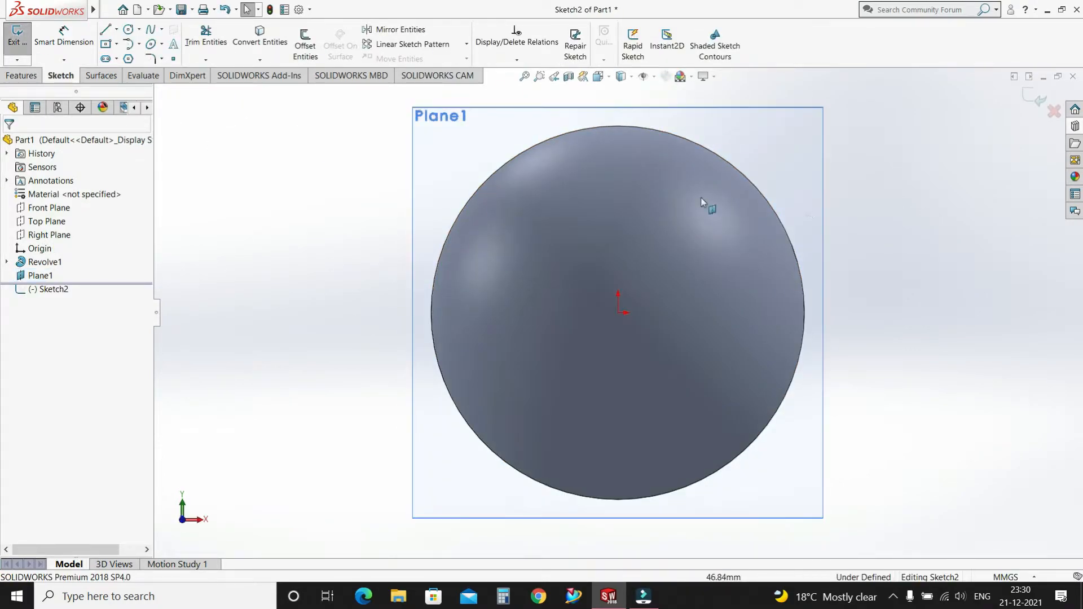
pyautogui.click(263, 49)
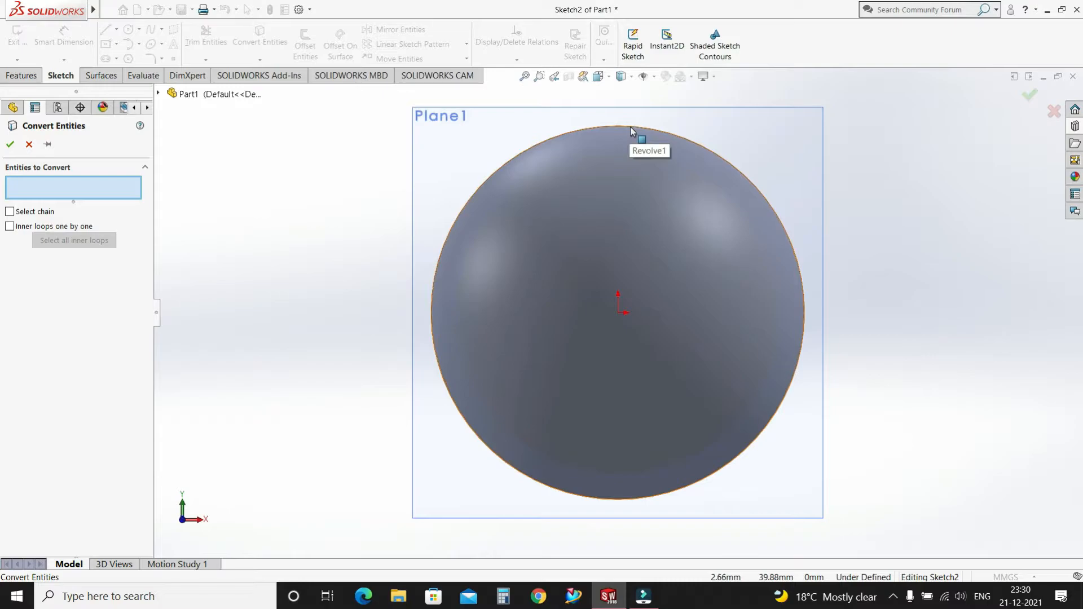
pyautogui.click(687, 128)
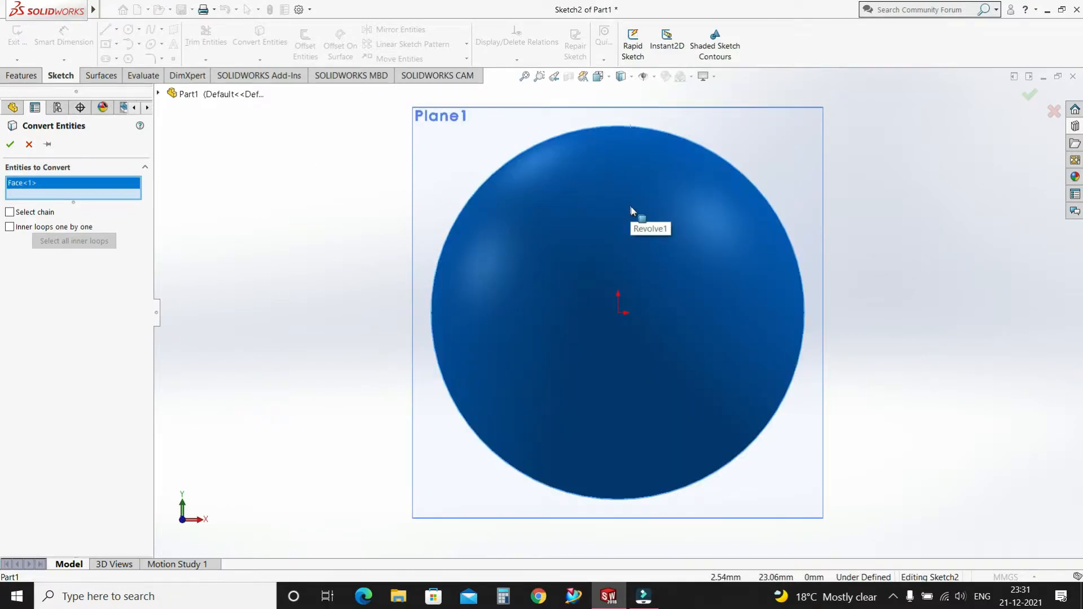
pyautogui.rightClick(57, 188)
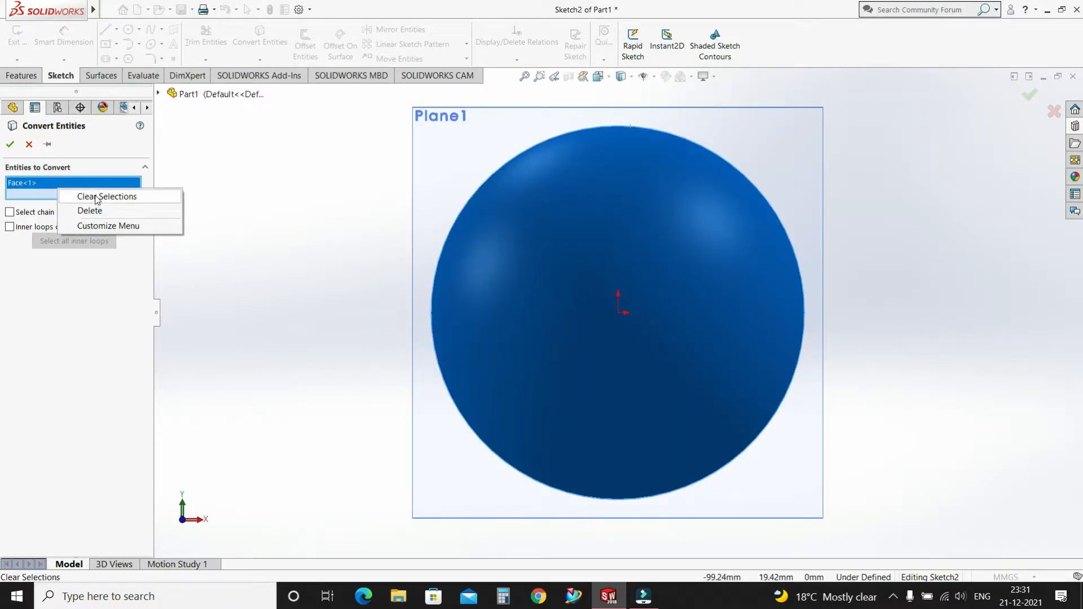
pyautogui.click(95, 196)
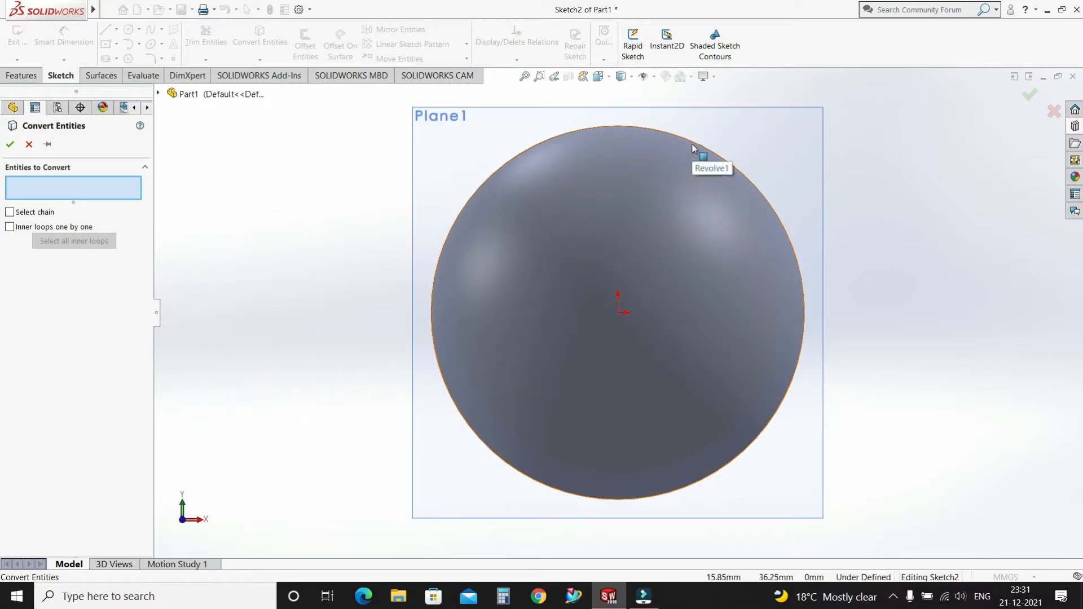
# Step: Convert the sphere's silhouette edge into a sketch circle on the offset plane
pyautogui.scroll(-5, 553, 158)
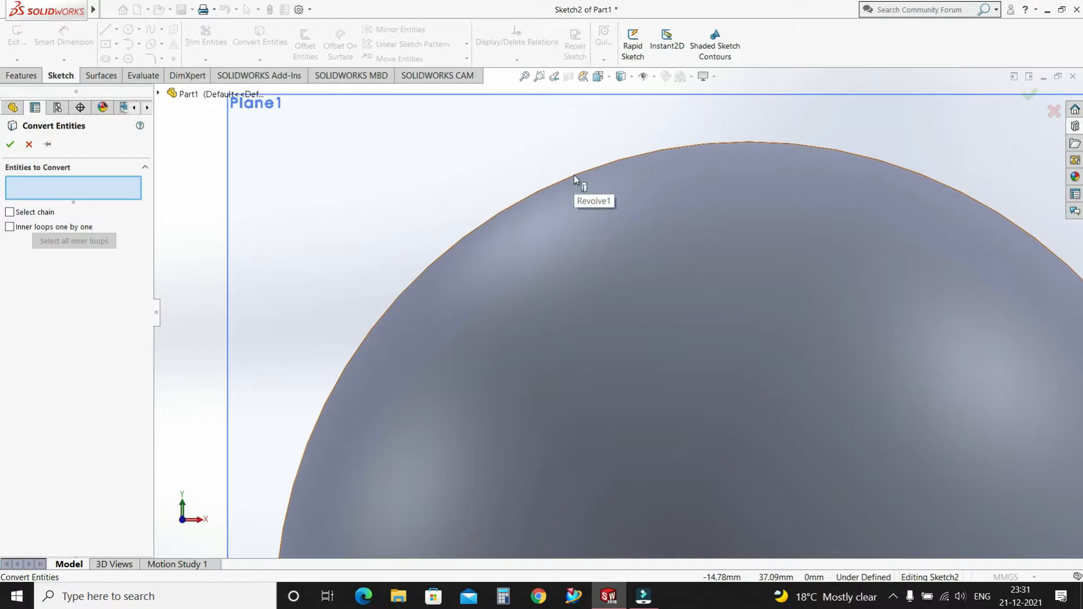
pyautogui.click(574, 175)
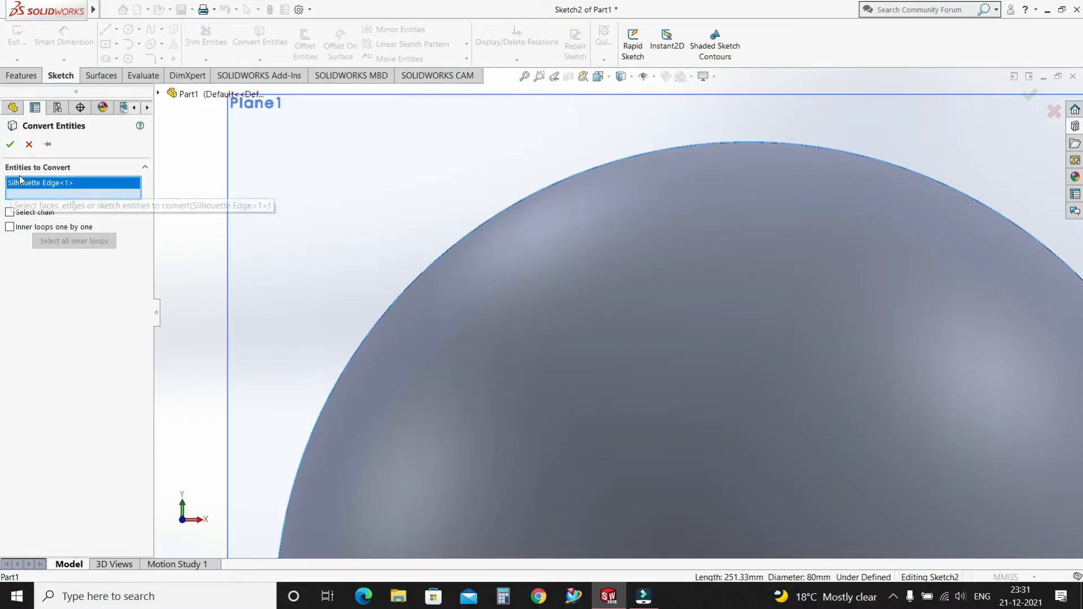
pyautogui.click(10, 144)
pyautogui.scroll(5, 347, 194)
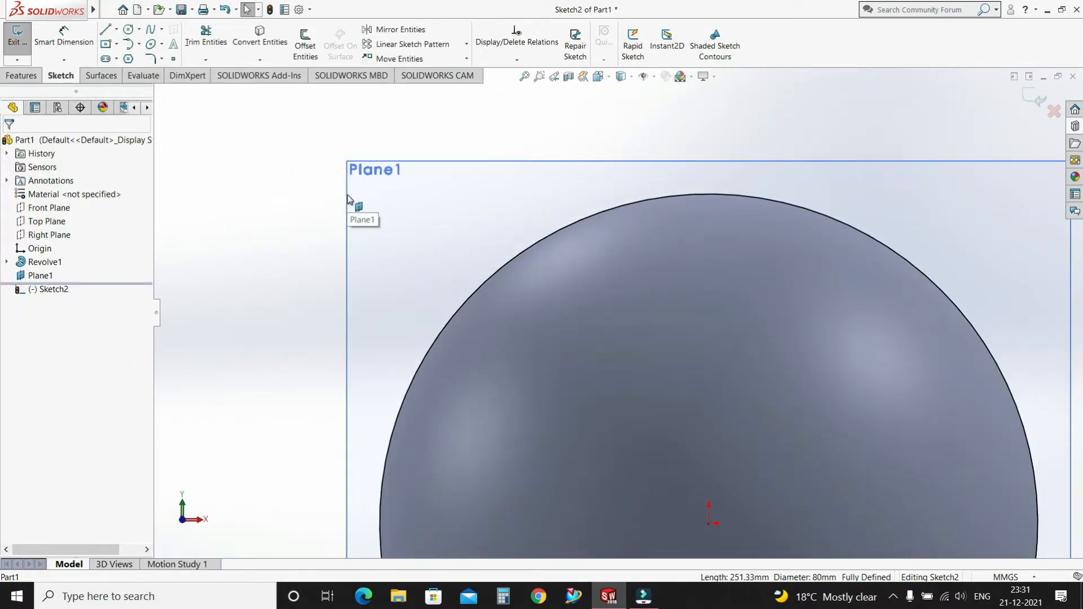
pyautogui.rightClick(811, 260)
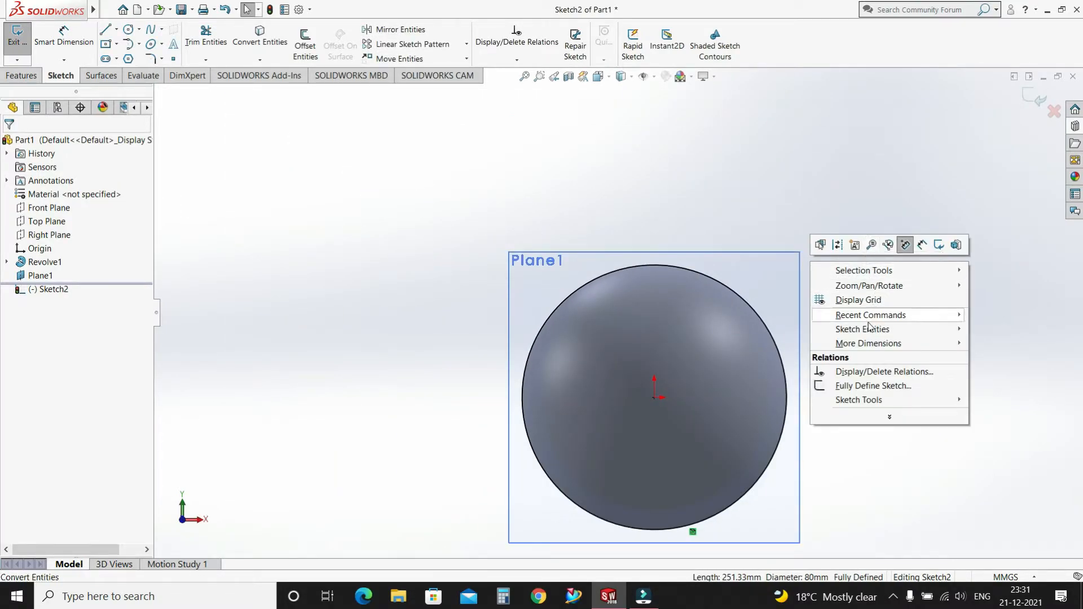
pyautogui.moveTo(946, 292)
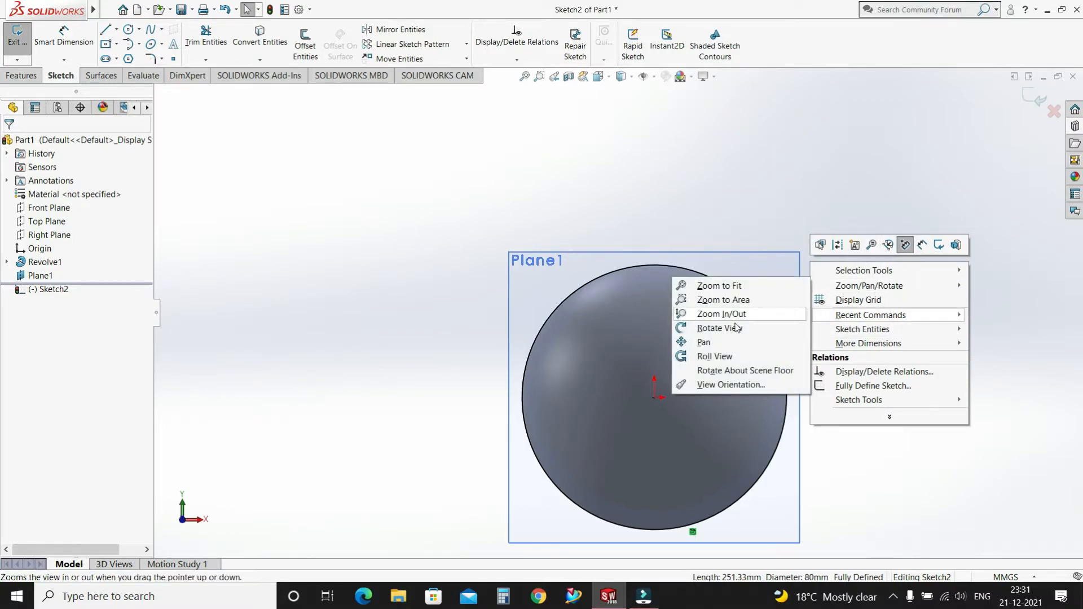
pyautogui.click(728, 331)
pyautogui.moveTo(887, 259)
pyautogui.mouseDown()
pyautogui.moveTo(871, 358)
pyautogui.moveTo(815, 362)
pyautogui.moveTo(905, 361)
pyautogui.moveTo(790, 363)
pyautogui.moveTo(768, 314)
pyautogui.moveTo(829, 312)
pyautogui.mouseUp()
pyautogui.press('Escape')
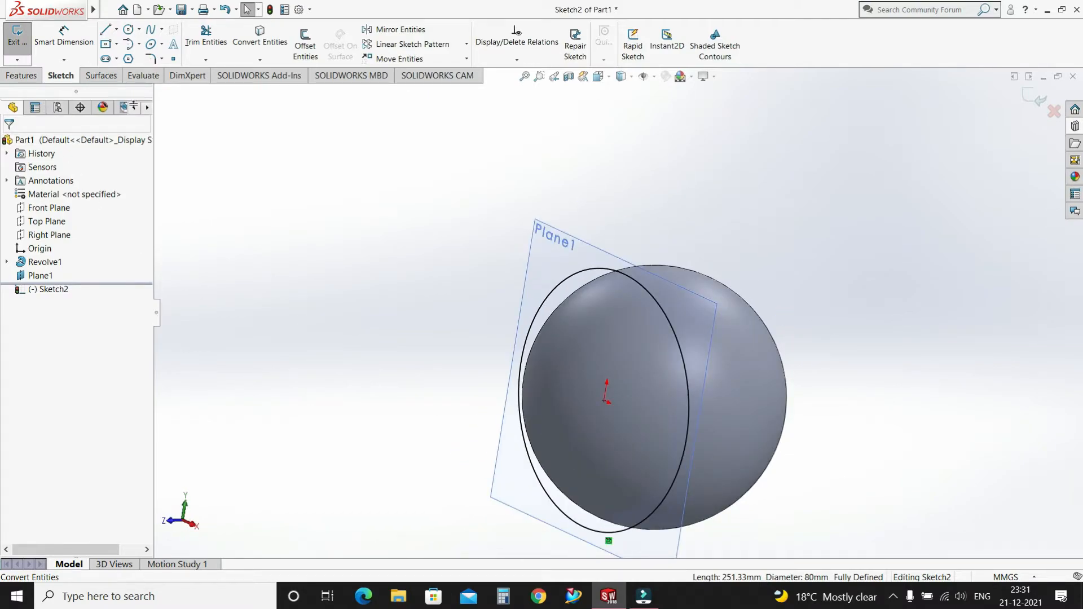
# Step: Create a clockwise helix from the converted circle with 80 mm constant pitch, 0.75 revolutions, 180-degree start angle and reversed direction
pyautogui.click(25, 75)
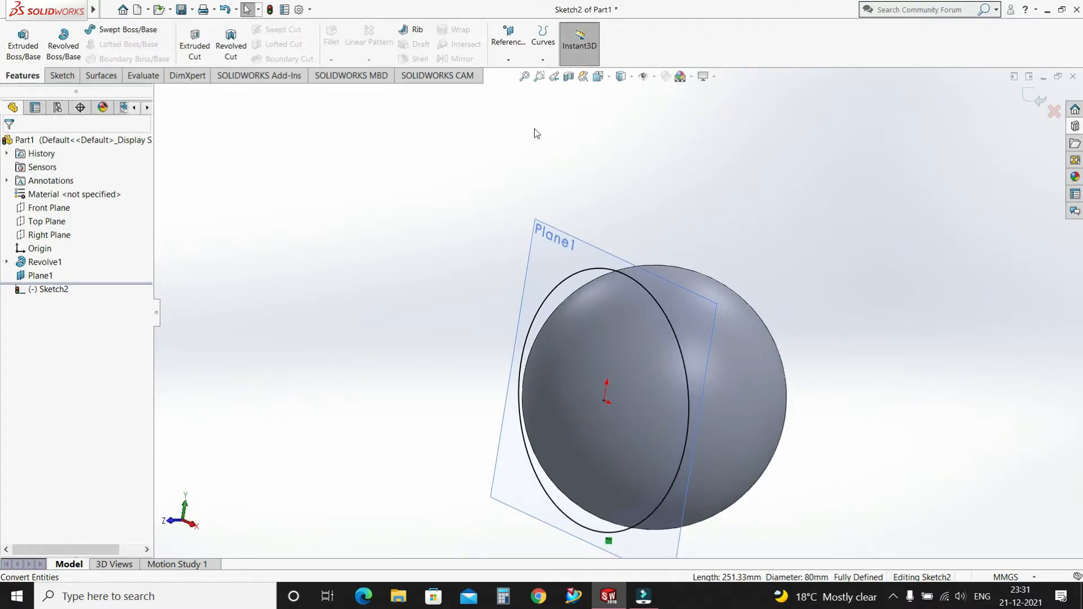
pyautogui.click(549, 61)
pyautogui.click(550, 63)
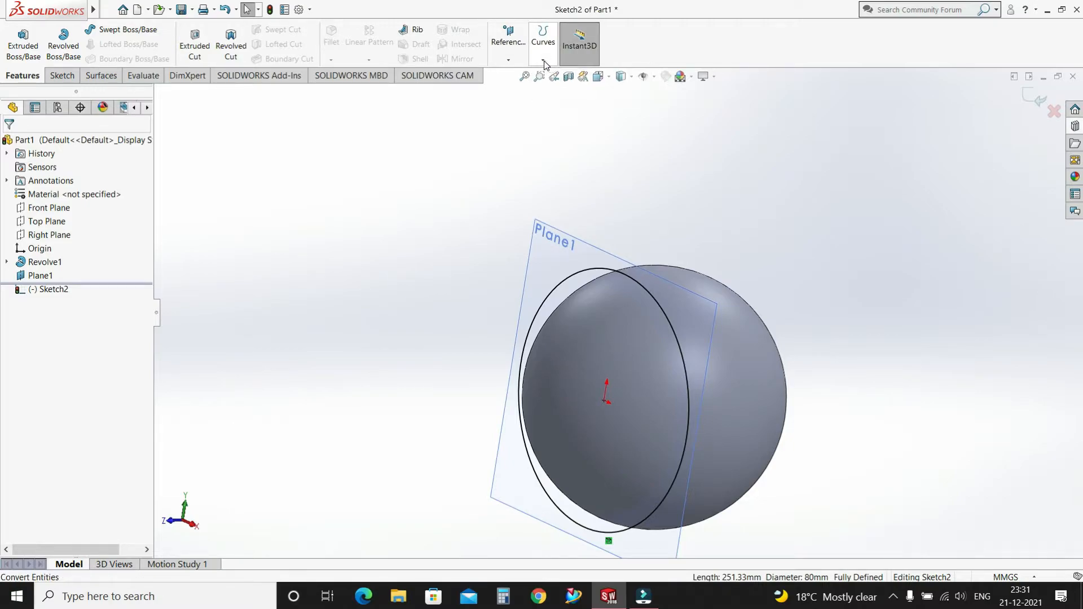
pyautogui.click(544, 61)
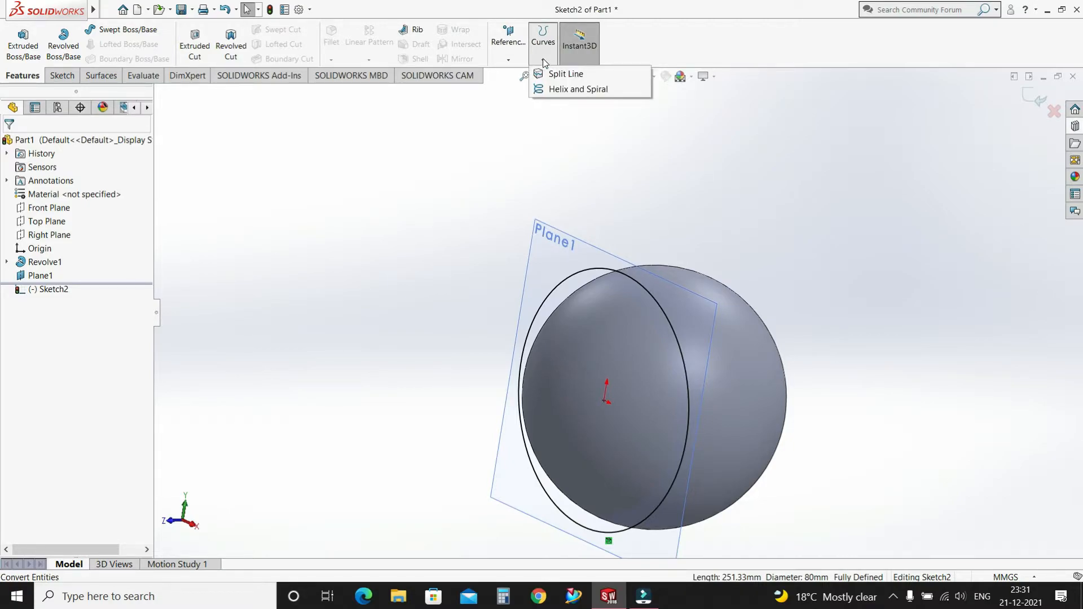
pyautogui.click(557, 90)
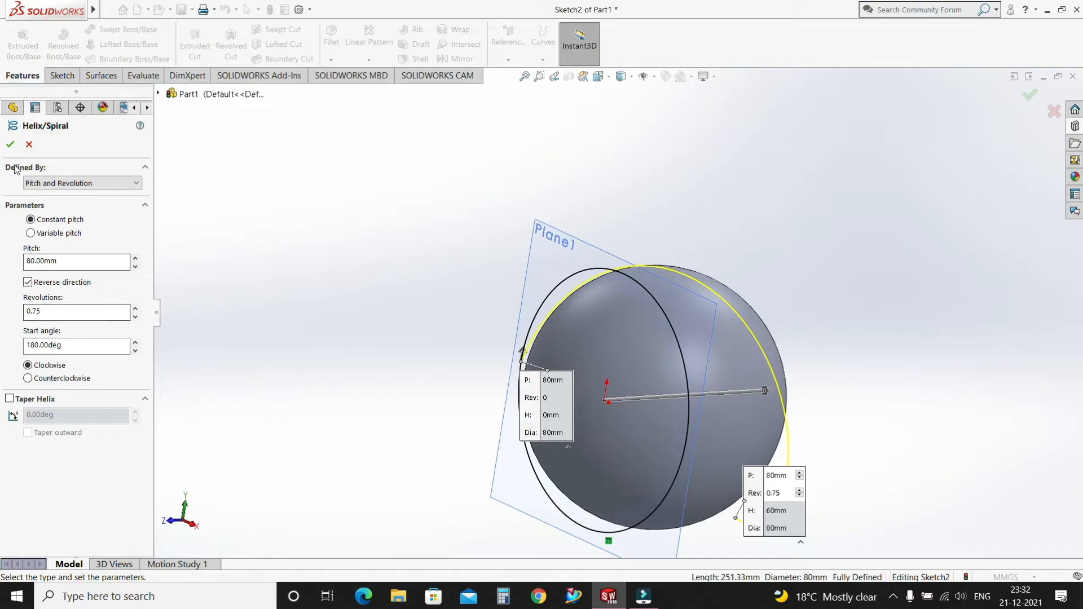
pyautogui.click(11, 145)
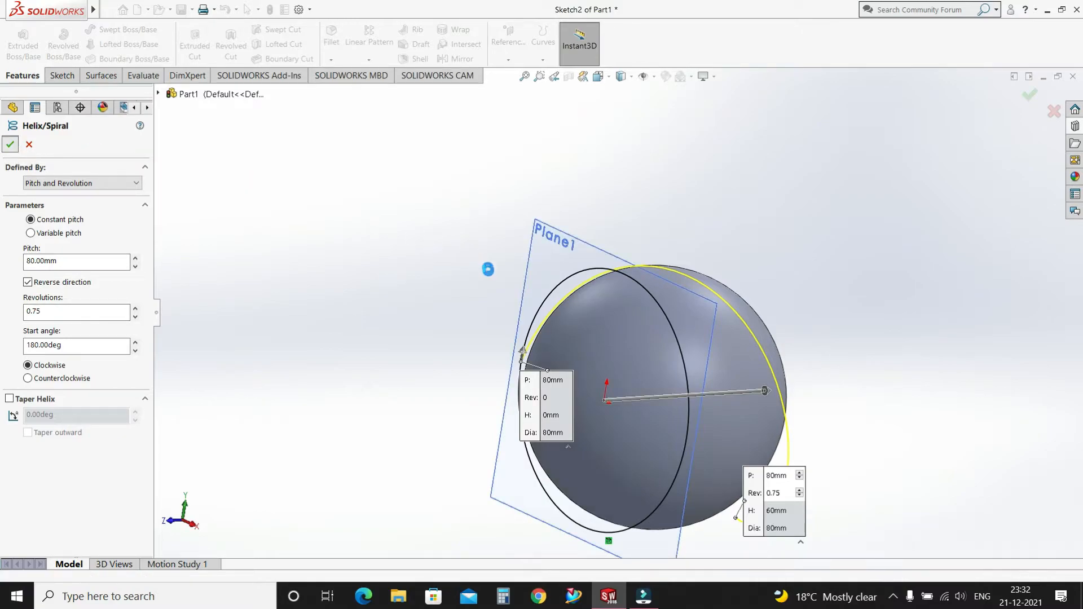
pyautogui.click(951, 339)
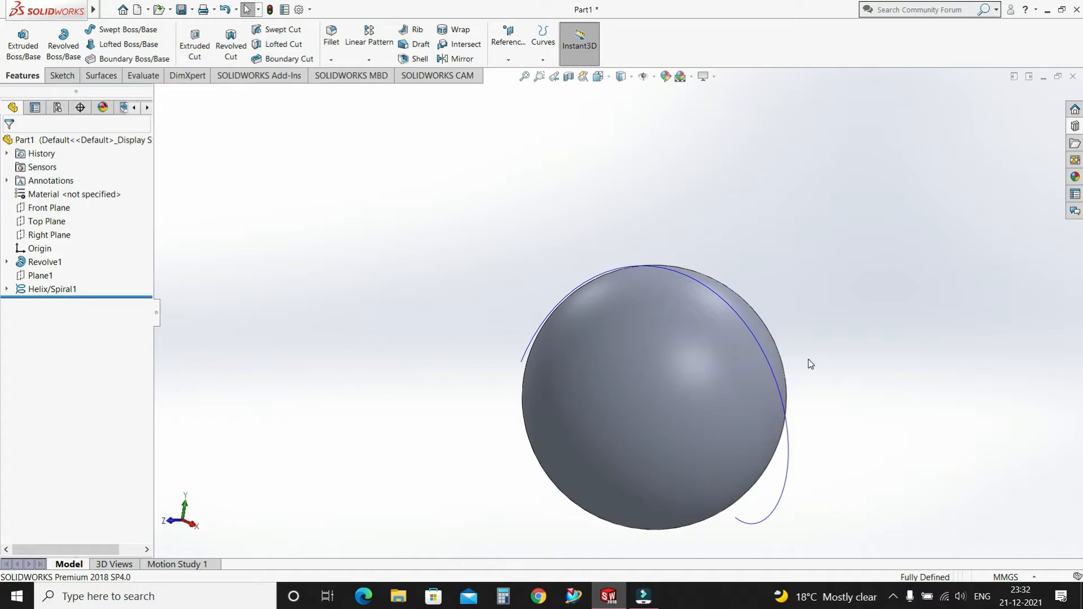
# Step: Create a reference plane perpendicular to the helix and coincident with its start point
pyautogui.click(507, 59)
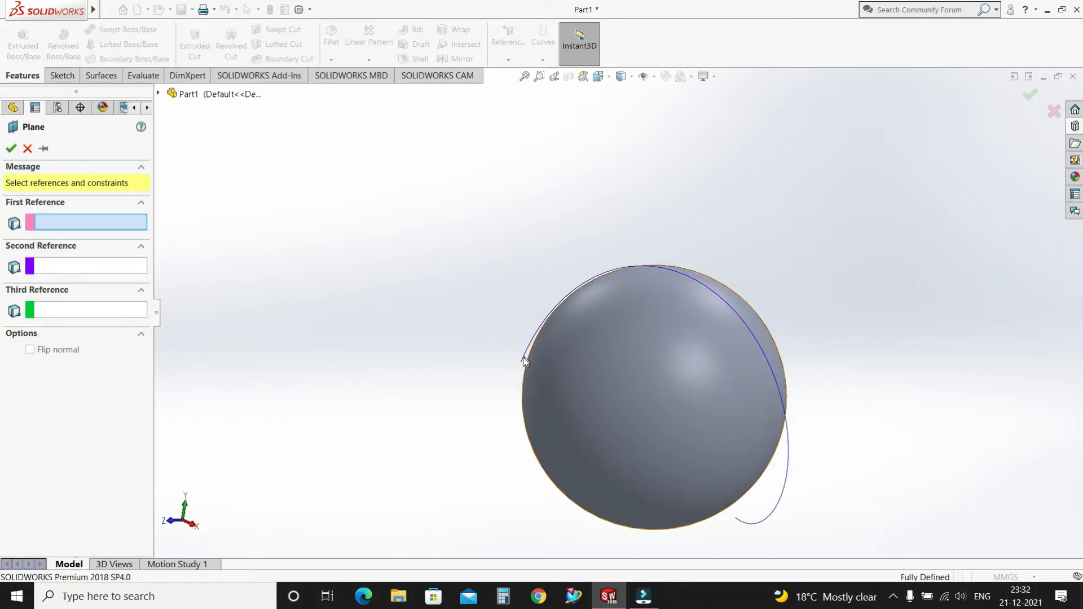
pyautogui.scroll(-3, 523, 365)
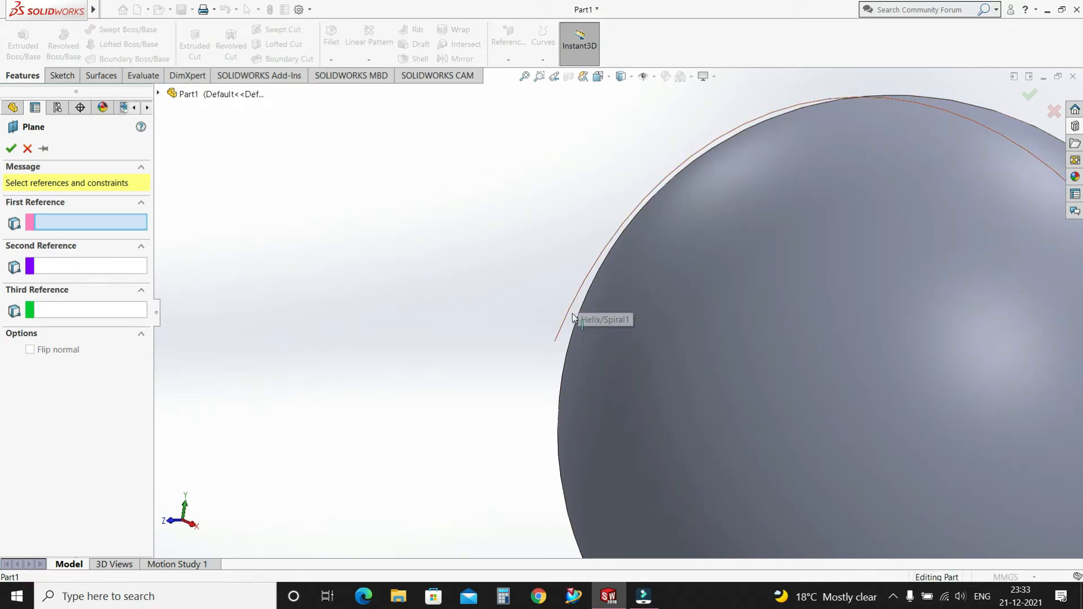
pyautogui.click(574, 312)
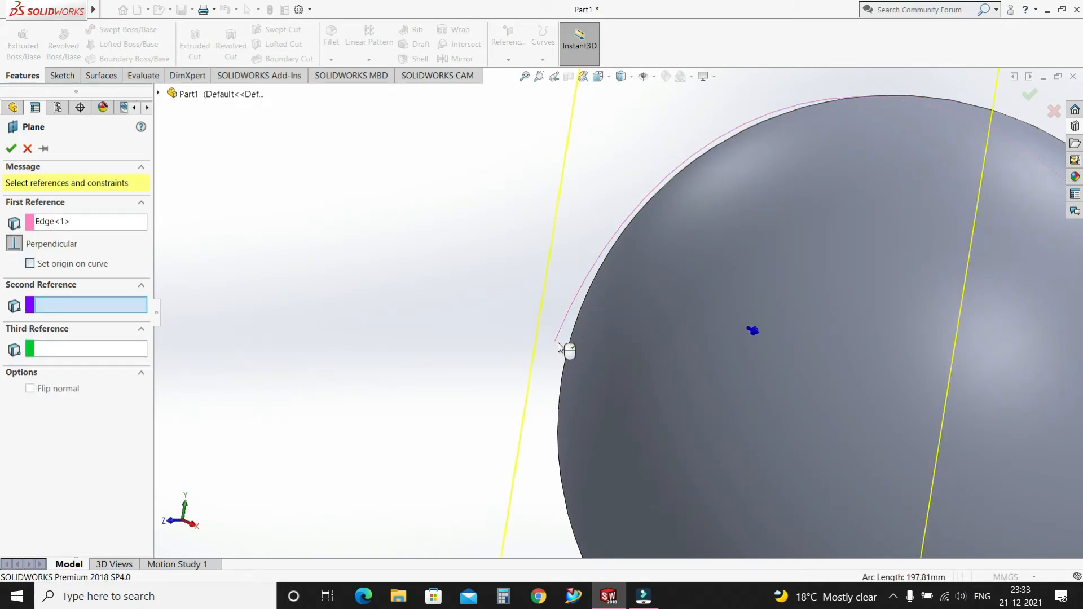
pyautogui.click(556, 342)
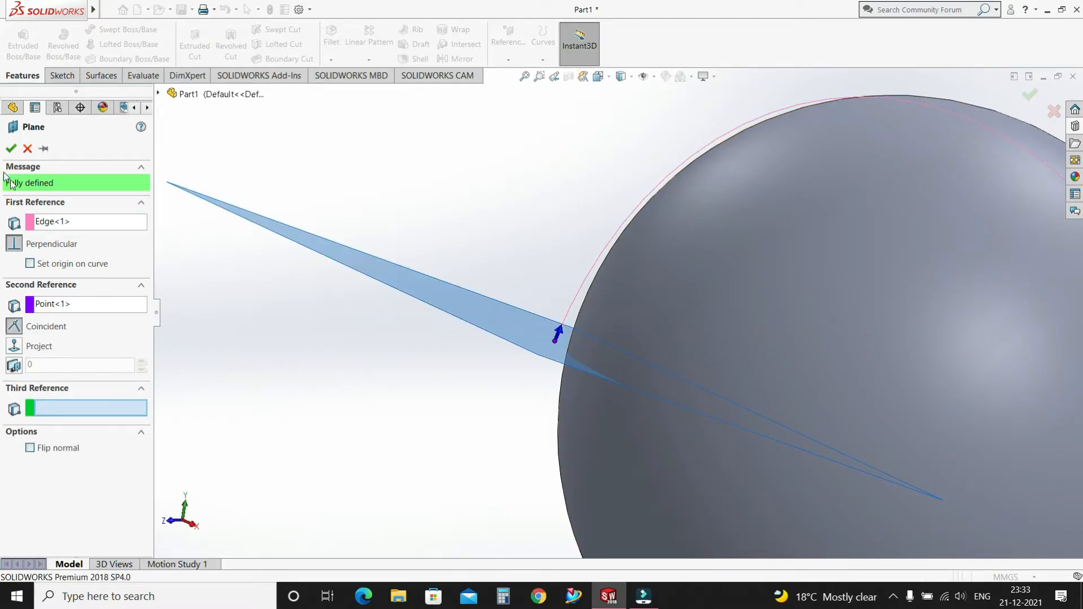
pyautogui.click(10, 148)
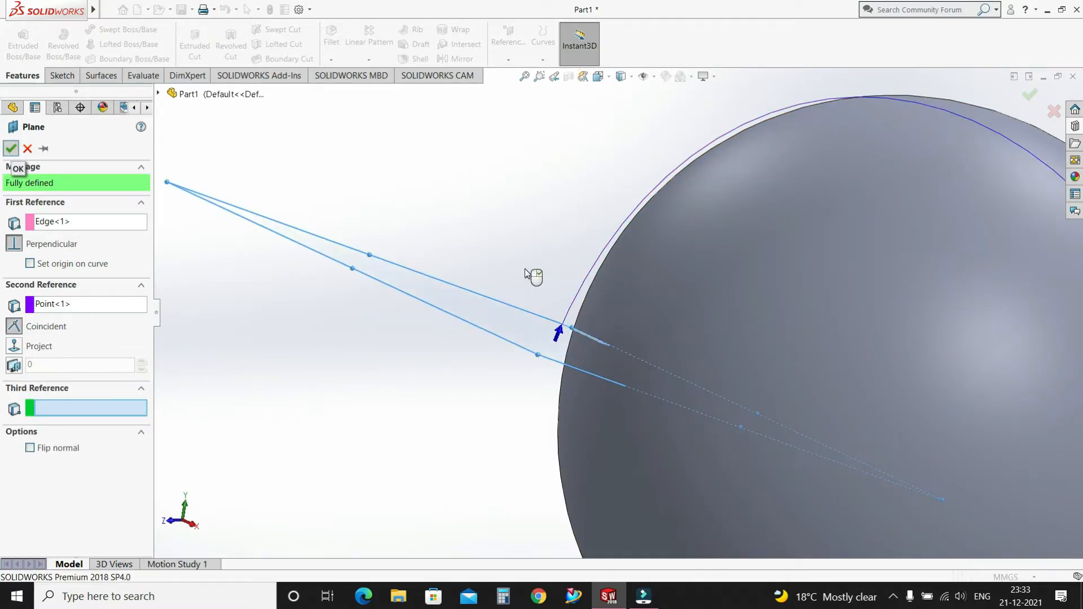
pyautogui.scroll(5, 529, 266)
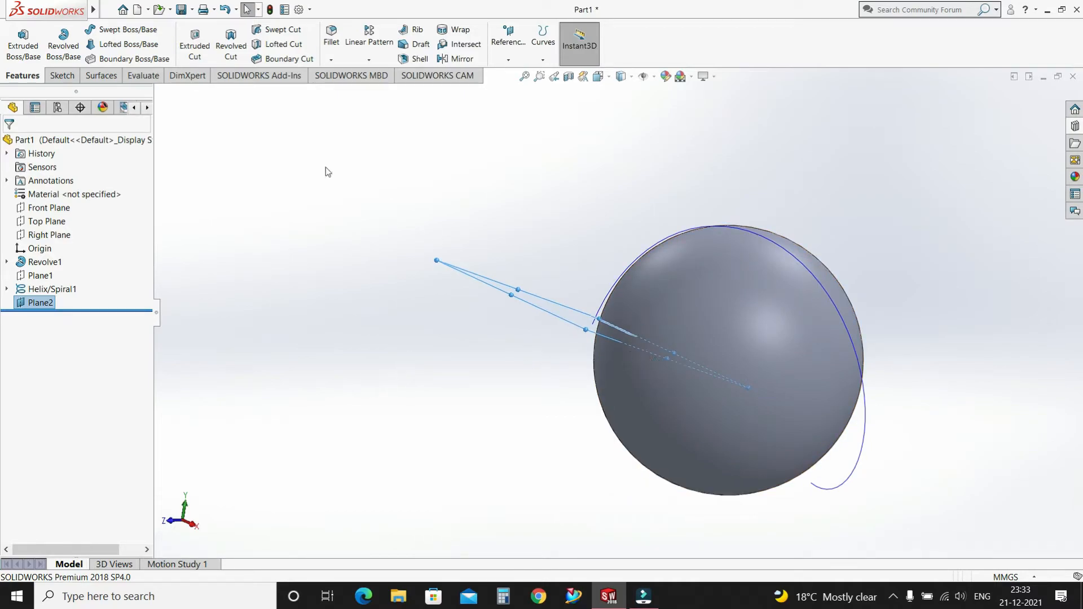
# Step: Open a new sketch on the plane perpendicular to the helix
pyautogui.click(545, 314)
pyautogui.click(62, 75)
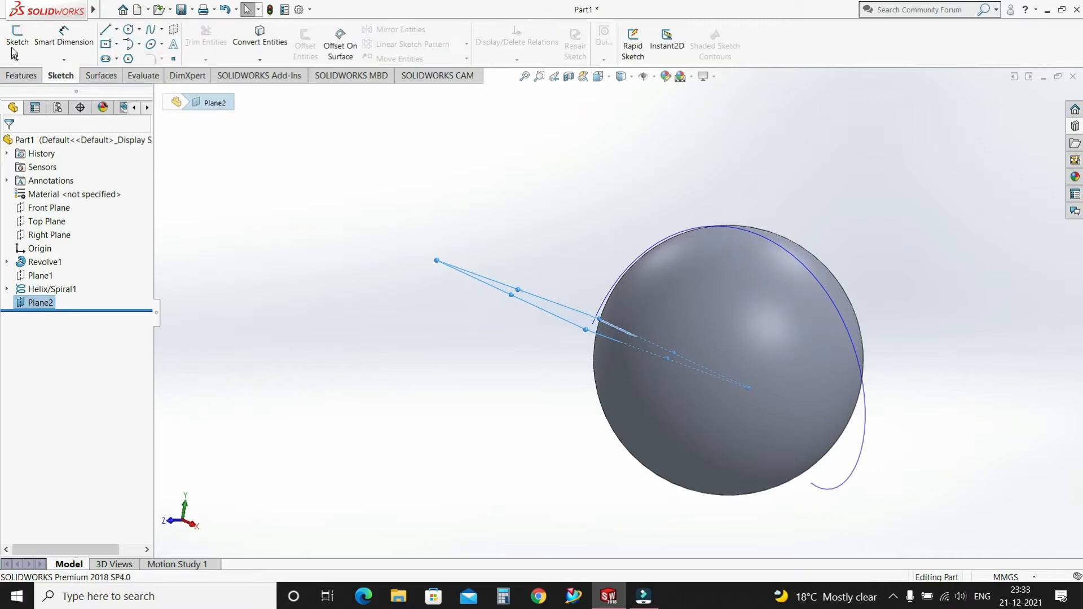
pyautogui.click(14, 55)
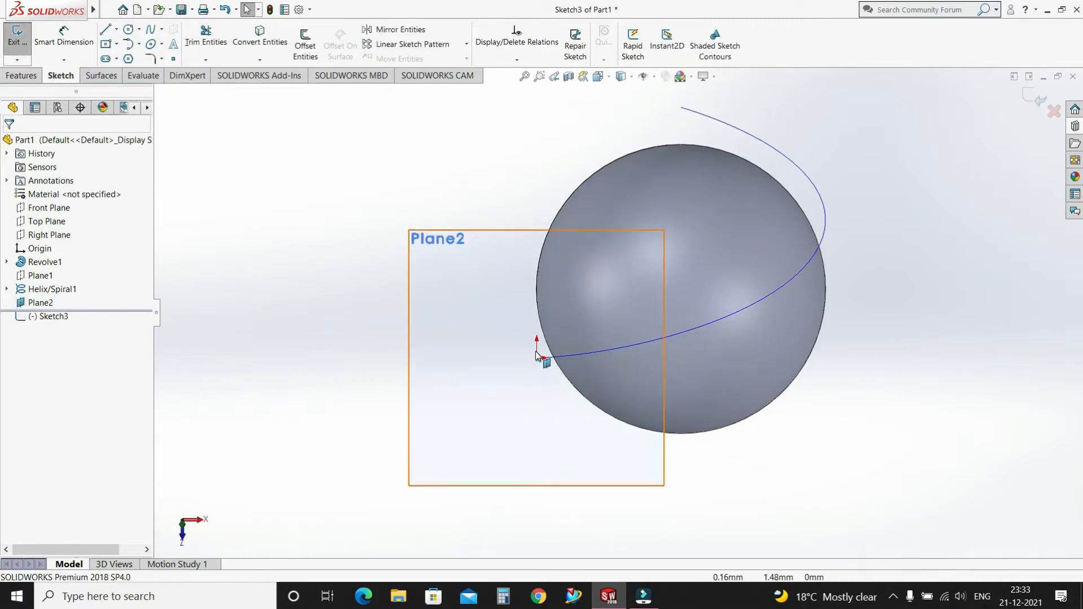
pyautogui.scroll(-5, 536, 353)
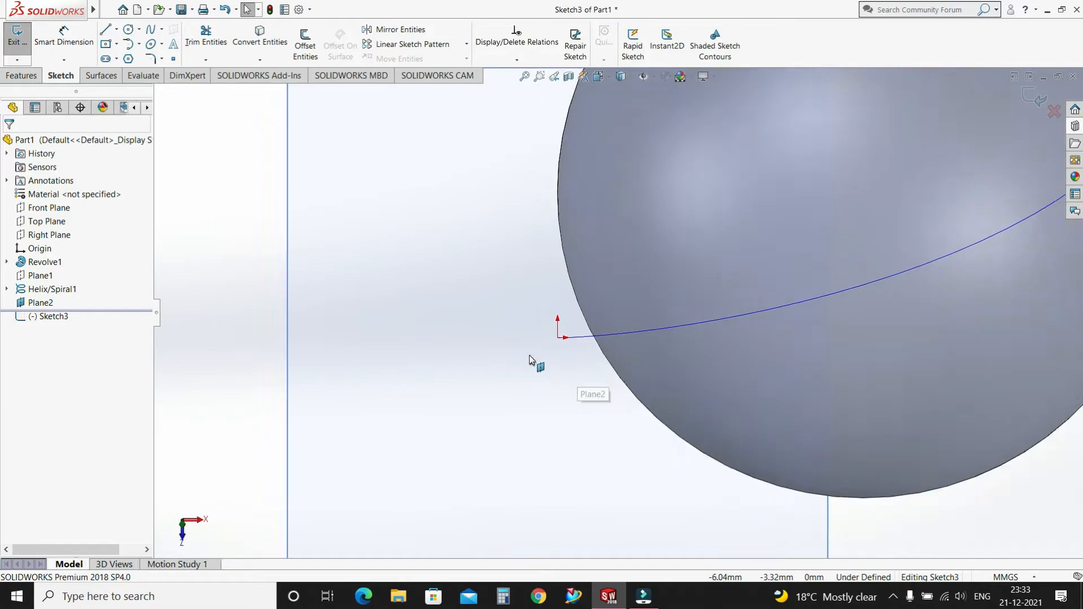
pyautogui.scroll(5, 581, 350)
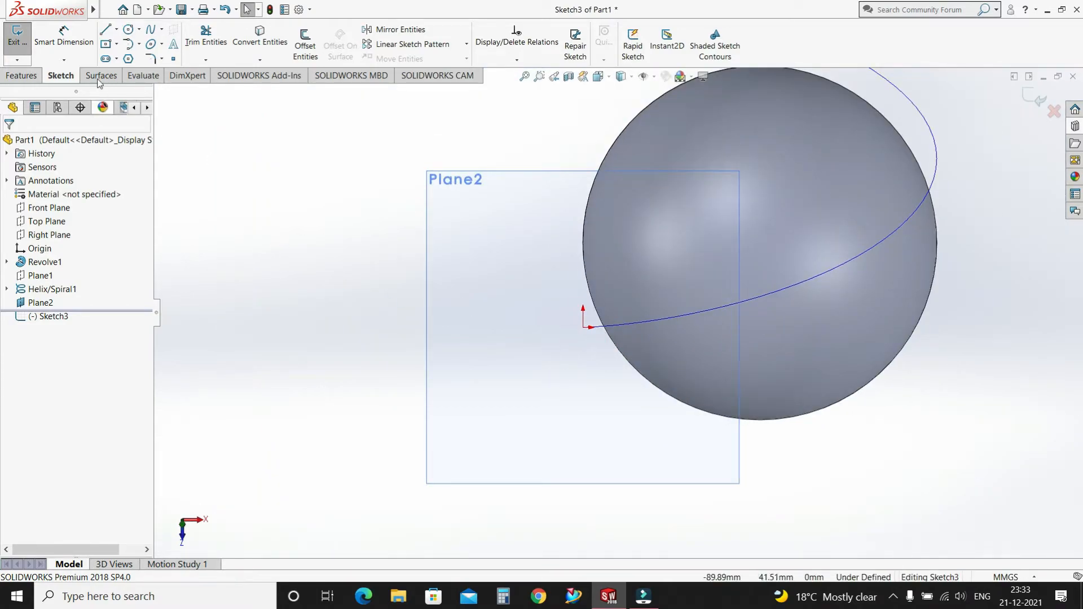
# Step: Sketch a vertical centerline about 28 mm long, starting beside the helix's start point
pyautogui.click(117, 29)
pyautogui.click(132, 58)
pyautogui.click(584, 329)
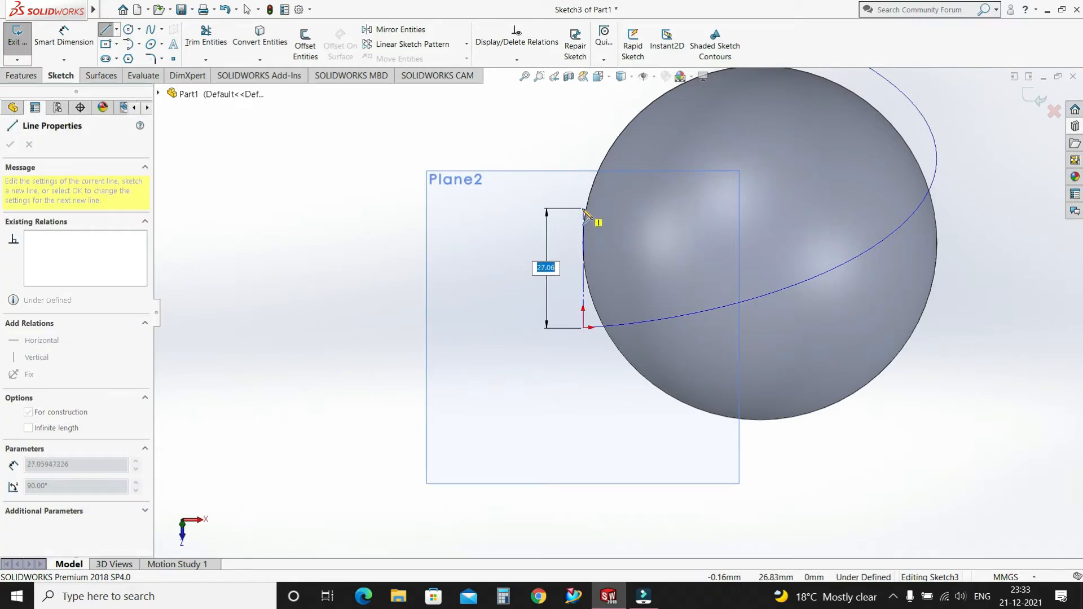
pyautogui.click(583, 201)
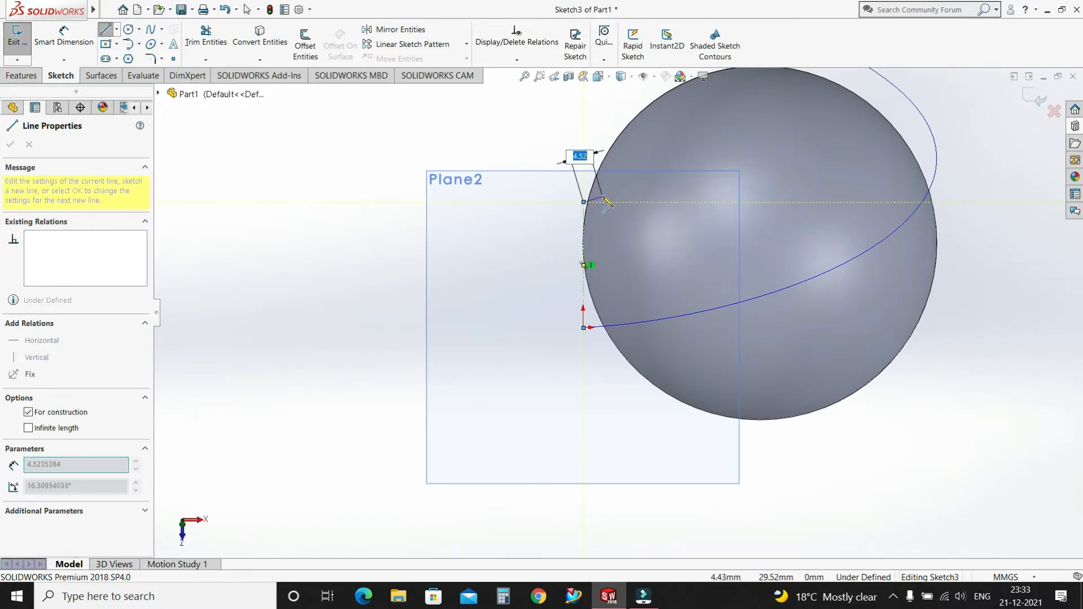
pyautogui.rightClick(600, 197)
pyautogui.click(641, 206)
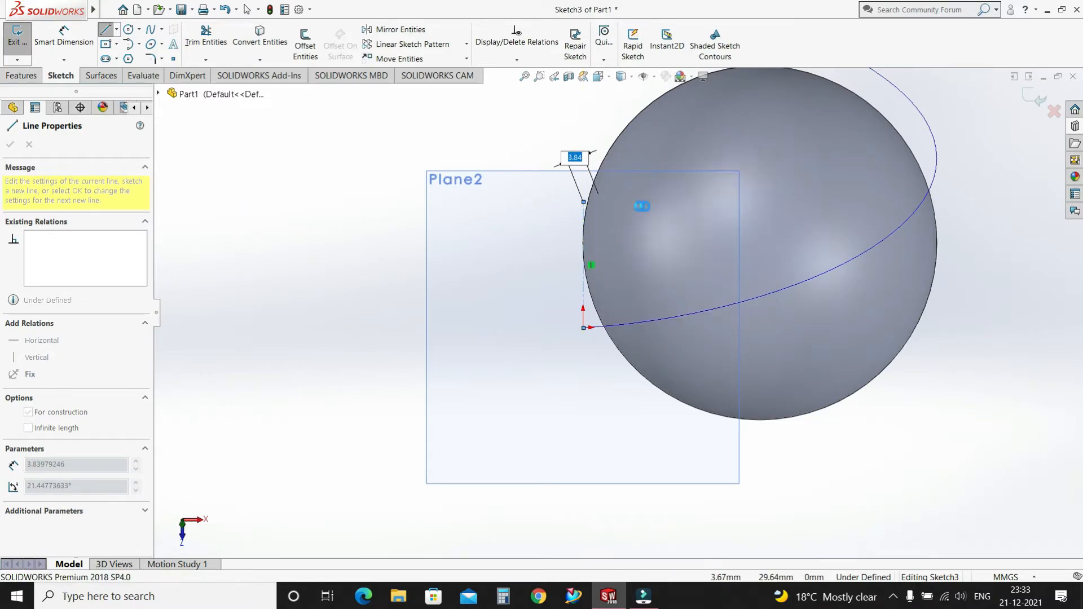
pyautogui.click(599, 360)
# Step: Add a pierce relation between the centerline's lower endpoint and the helix
pyautogui.scroll(-2, 569, 336)
pyautogui.scroll(-2, 622, 347)
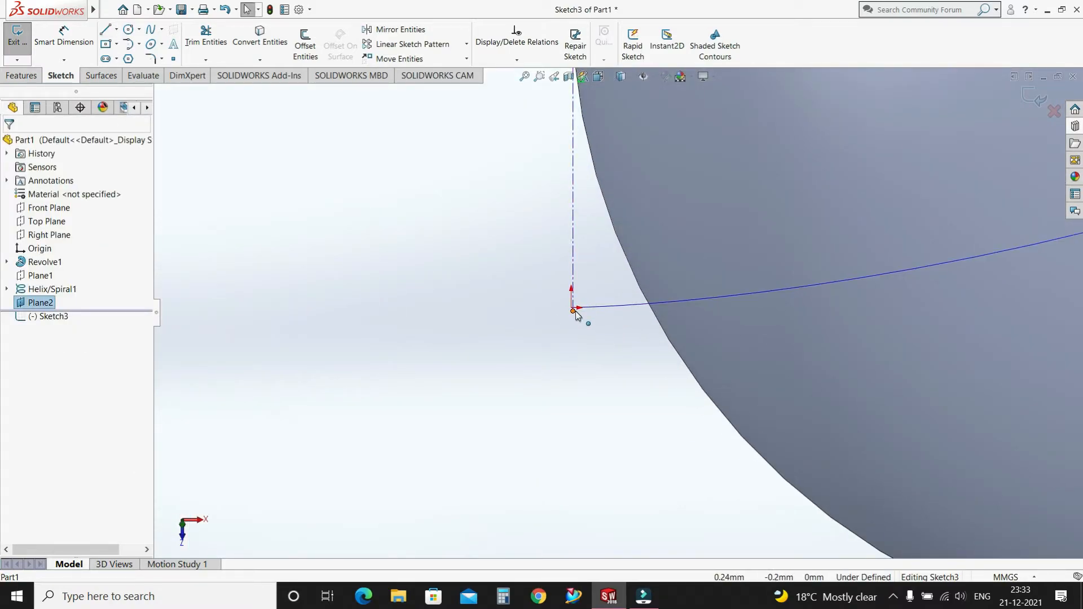
pyautogui.click(612, 310)
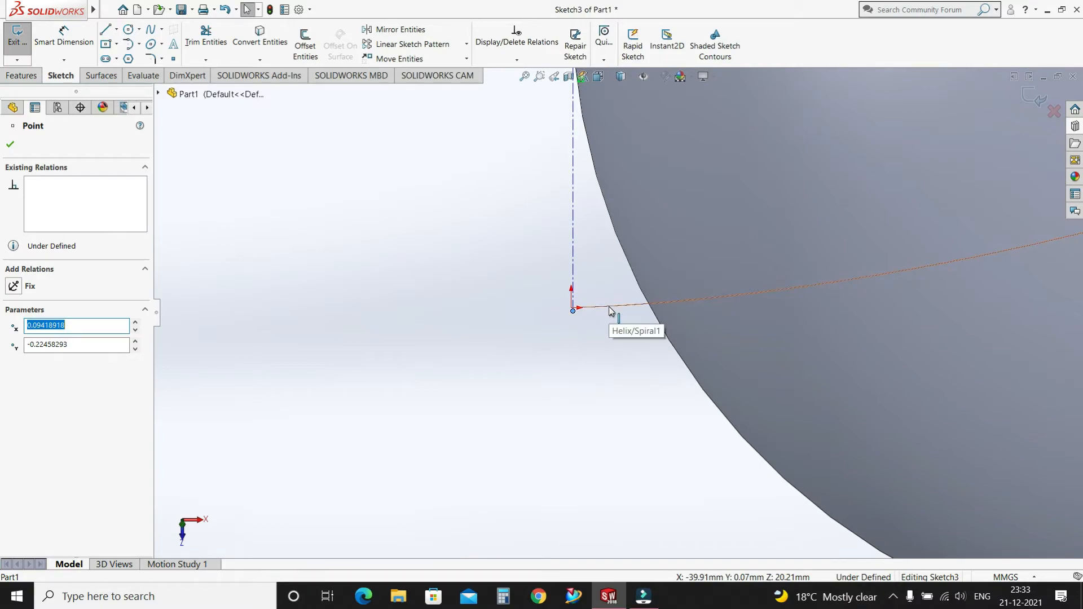
pyautogui.keyDown('ctrl'); pyautogui.click(666, 330); pyautogui.keyUp('ctrl')
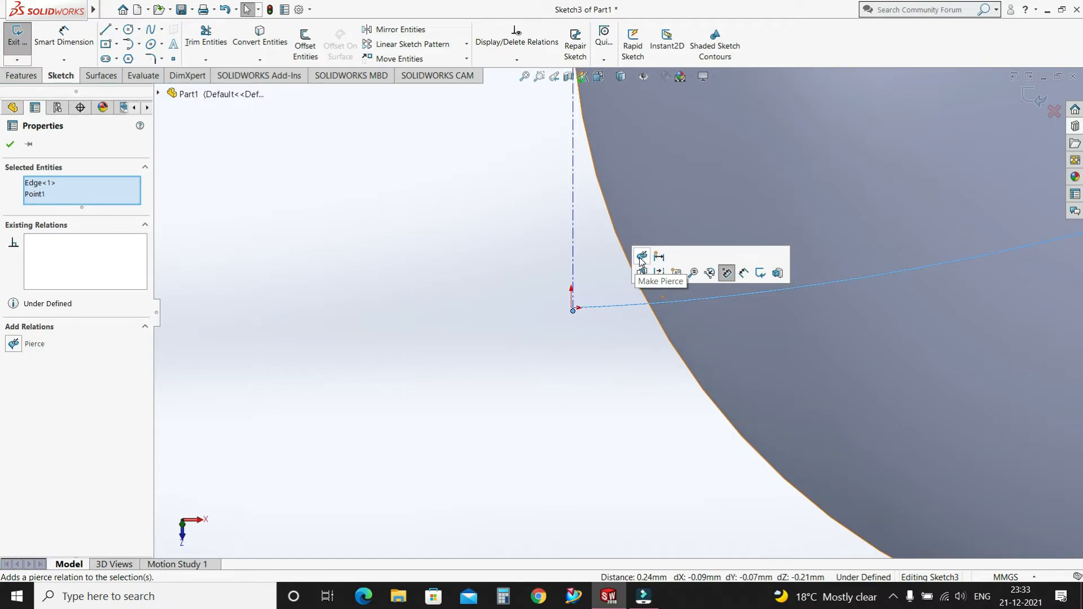
pyautogui.click(648, 258)
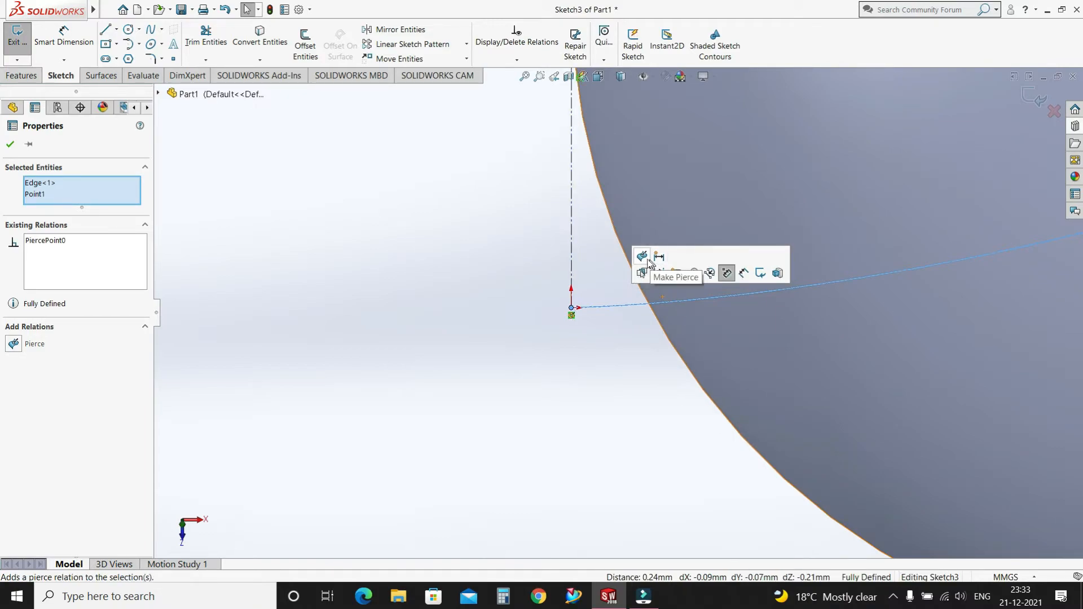
pyautogui.click(10, 145)
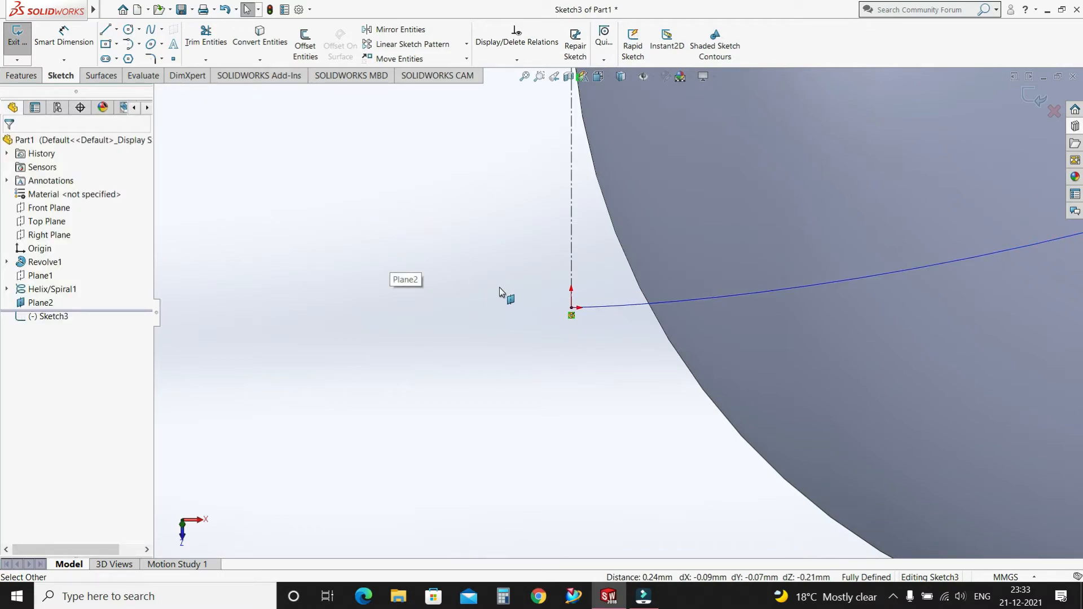
# Step: Sketch a center rectangle 16 mm wide and 5 mm high, centered on the pierced endpoint of the centerline
pyautogui.scroll(2, 516, 367)
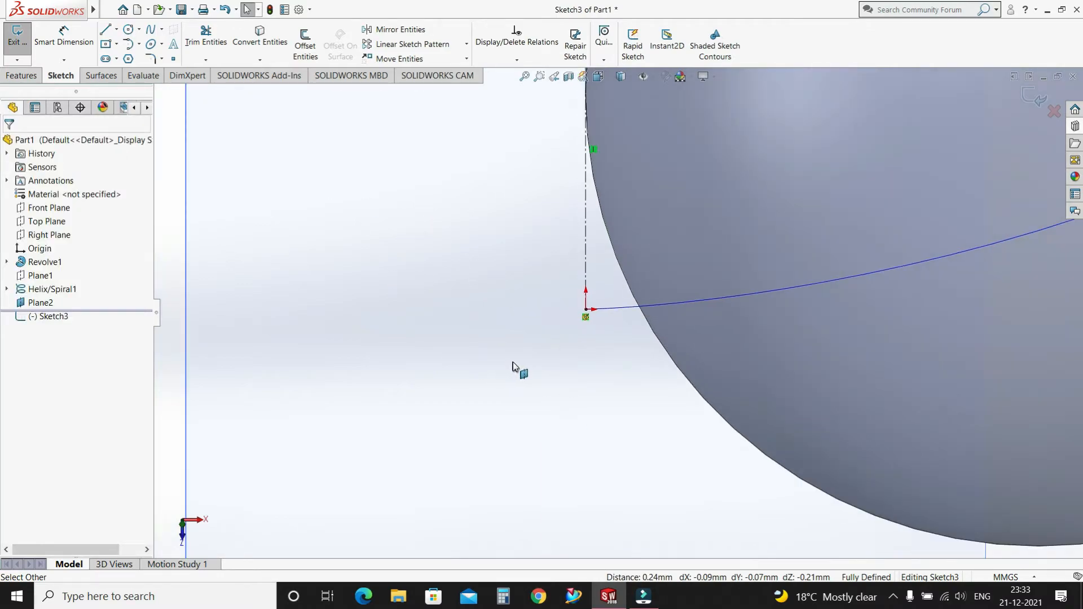
pyautogui.scroll(1, 528, 367)
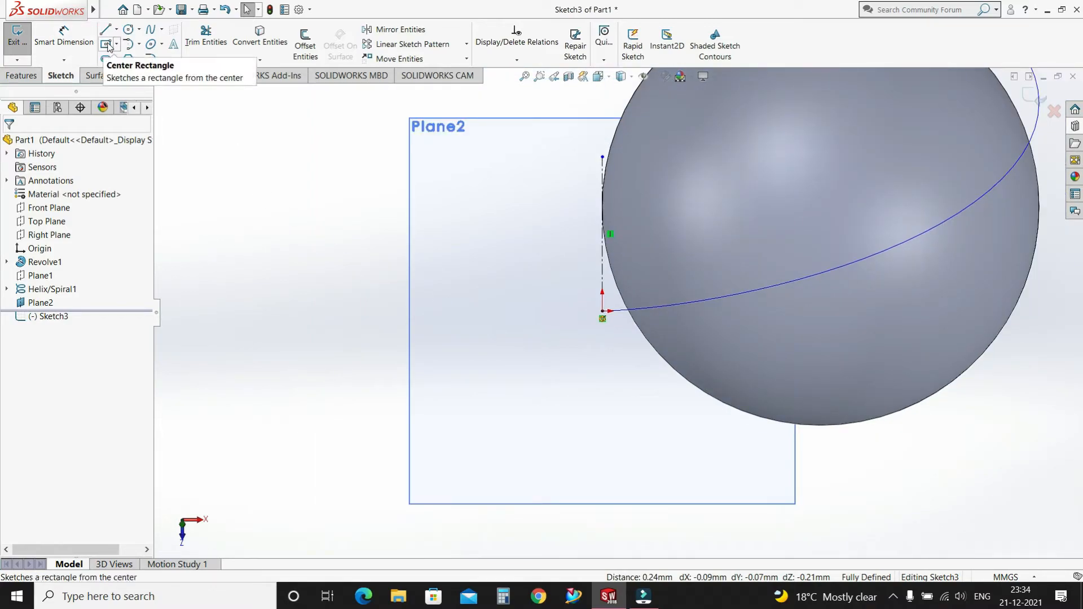
pyautogui.click(602, 311)
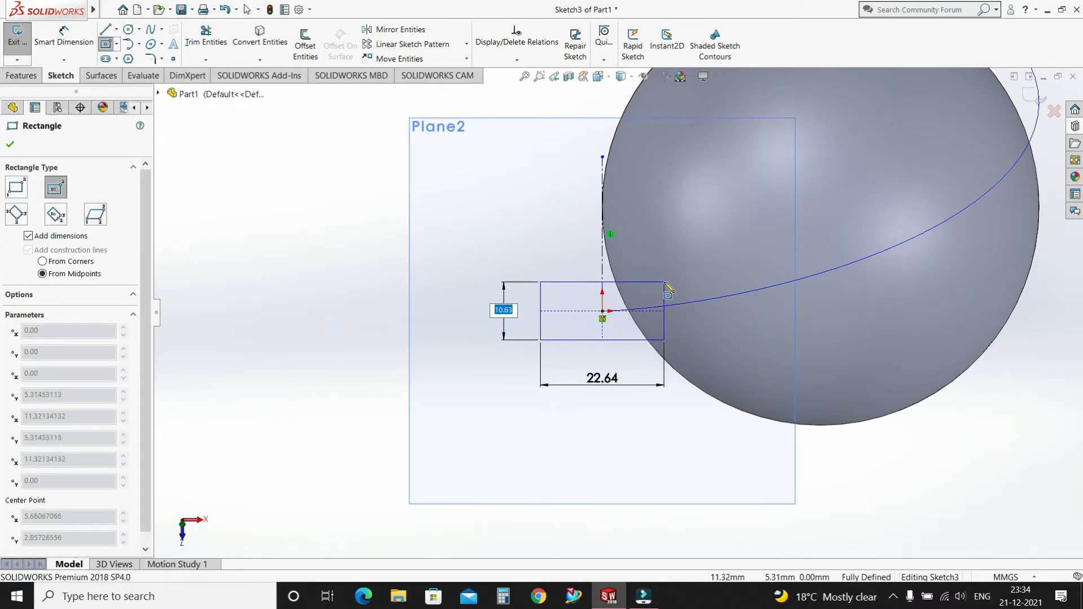
pyautogui.write('1')
pyautogui.press('Tab')
pyautogui.write('16')
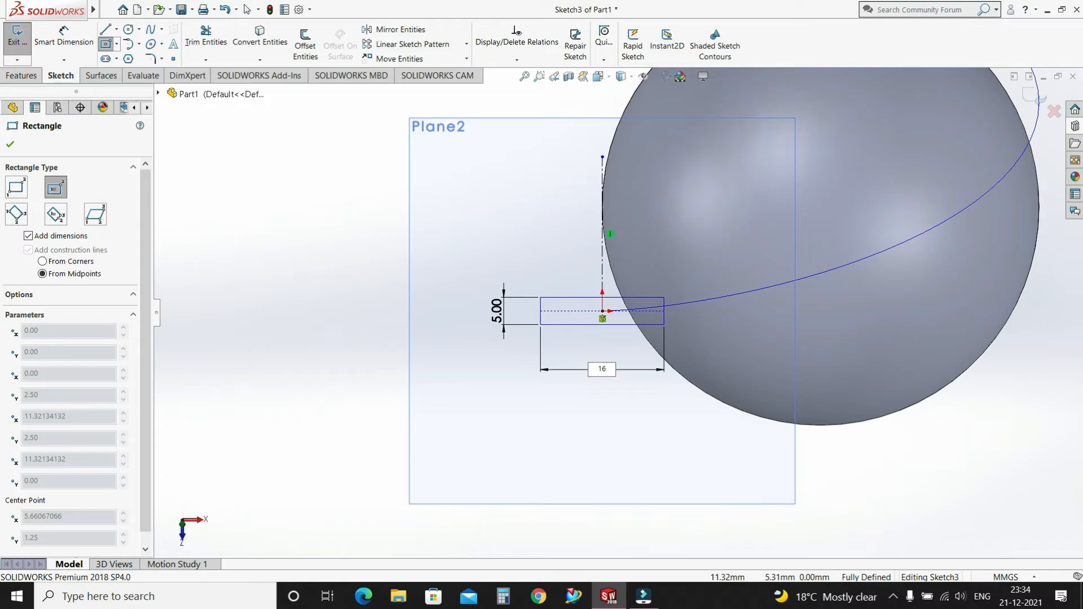
pyautogui.press('Return')
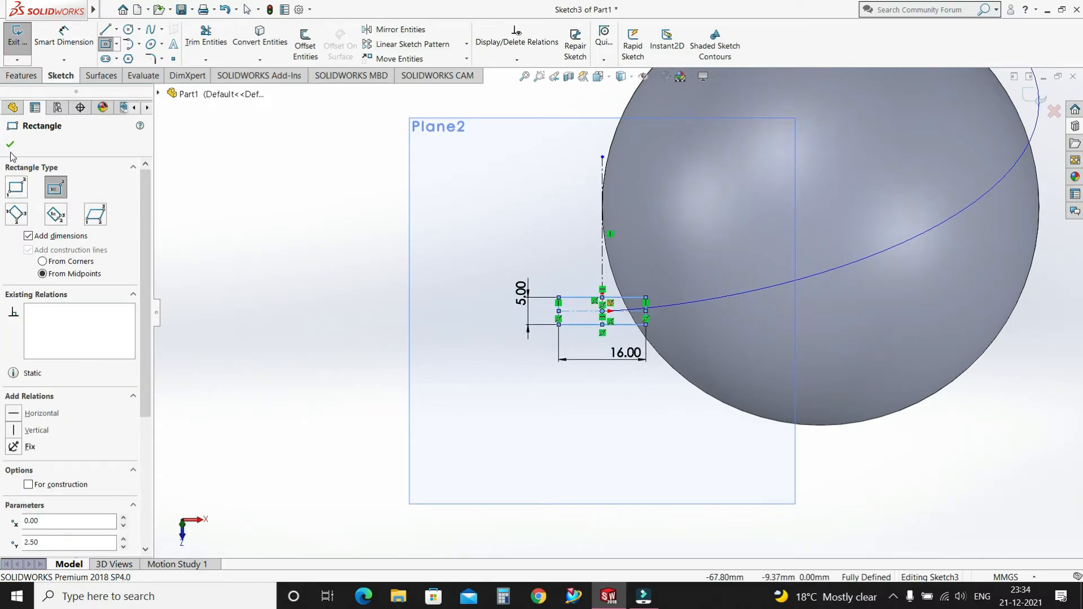
pyautogui.click(10, 145)
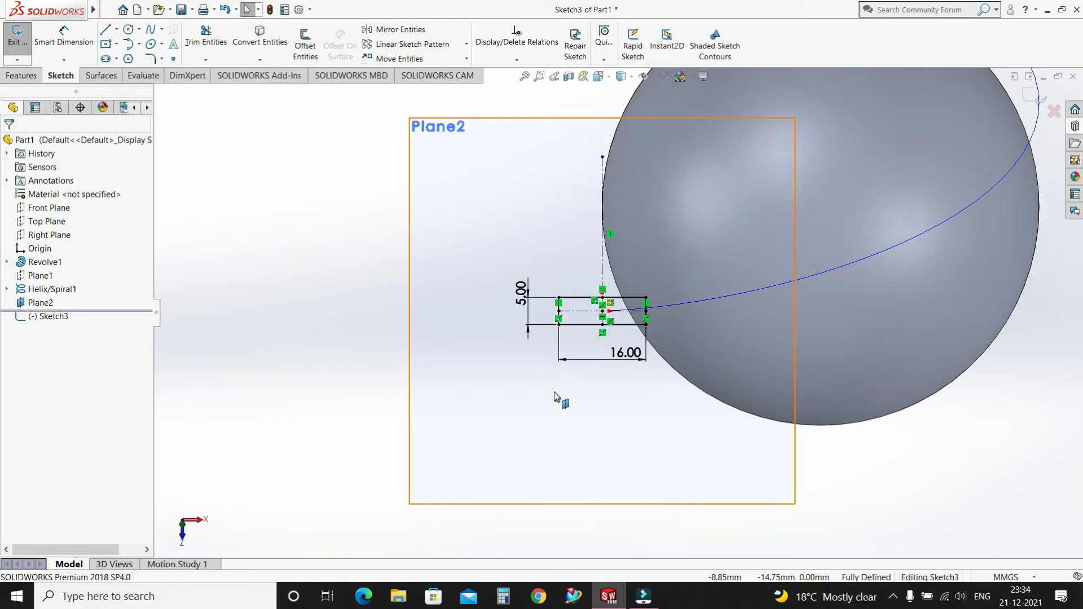
# Step: Revolve the 16 by 5 mm rectangle 360 degrees about its upper long edge
pyautogui.click(21, 76)
pyautogui.click(63, 43)
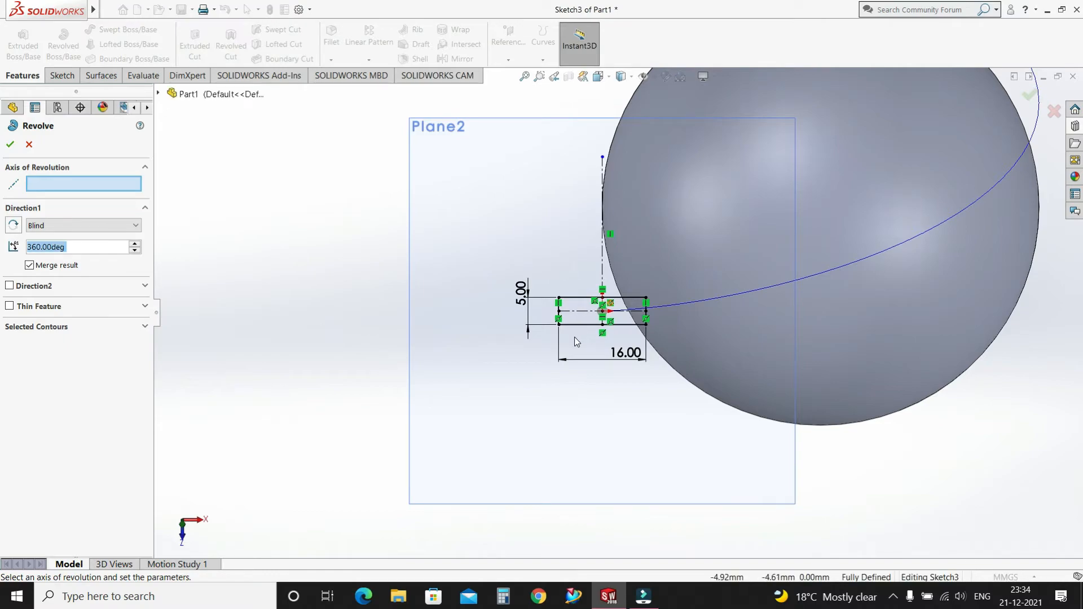
pyautogui.scroll(-2, 625, 309)
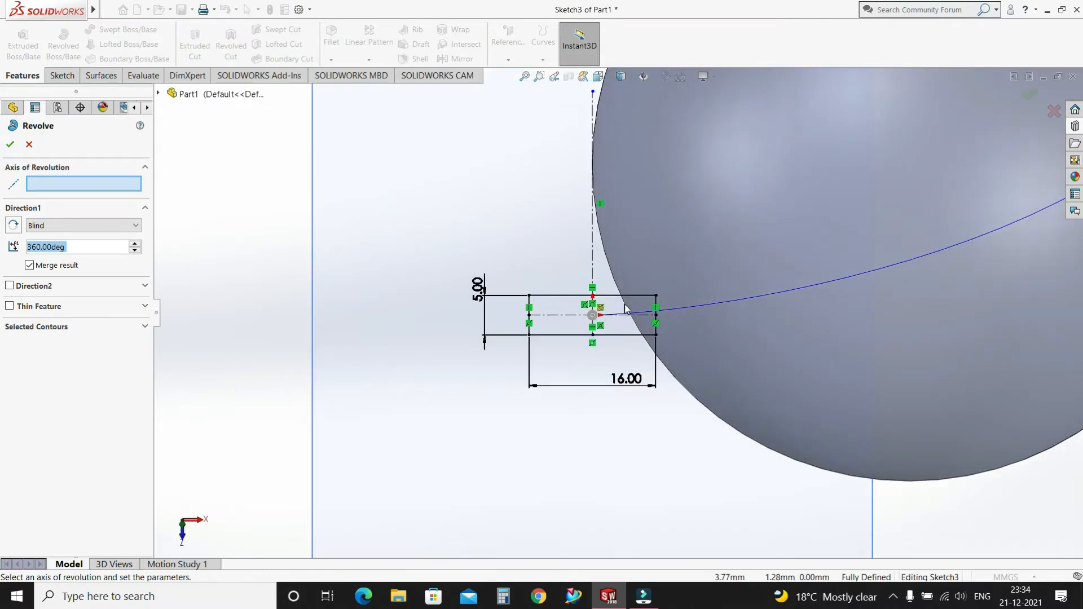
pyautogui.click(143, 327)
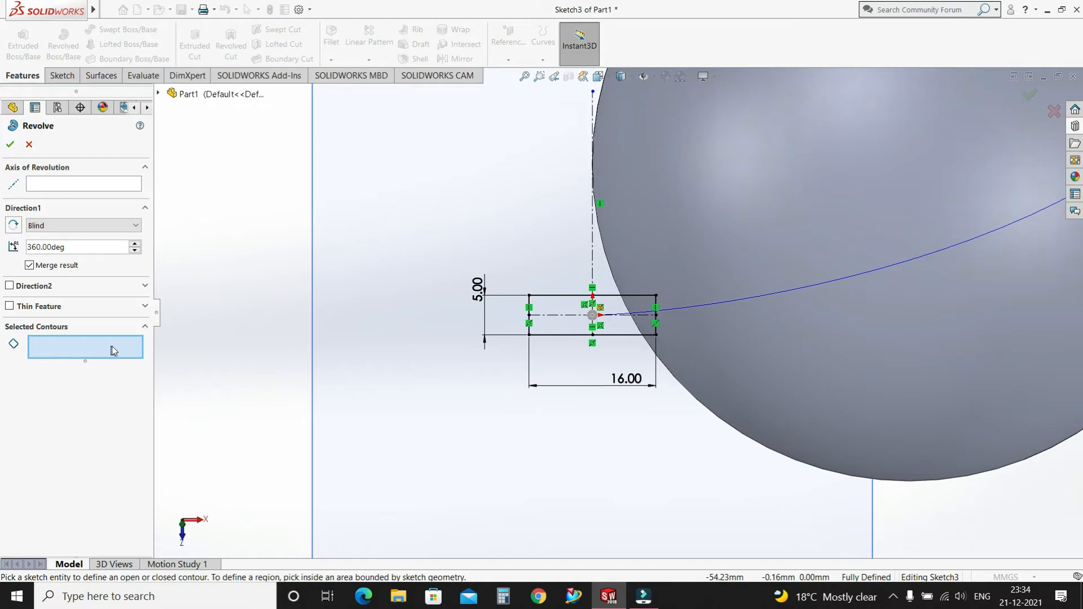
pyautogui.click(568, 308)
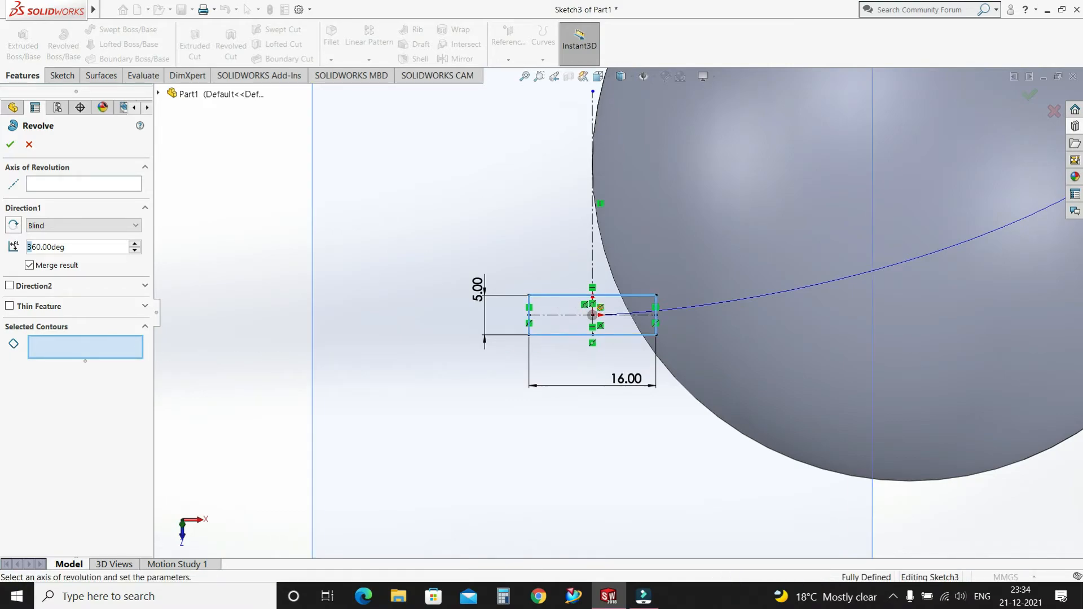
pyautogui.click(92, 186)
pyautogui.scroll(-3, 550, 292)
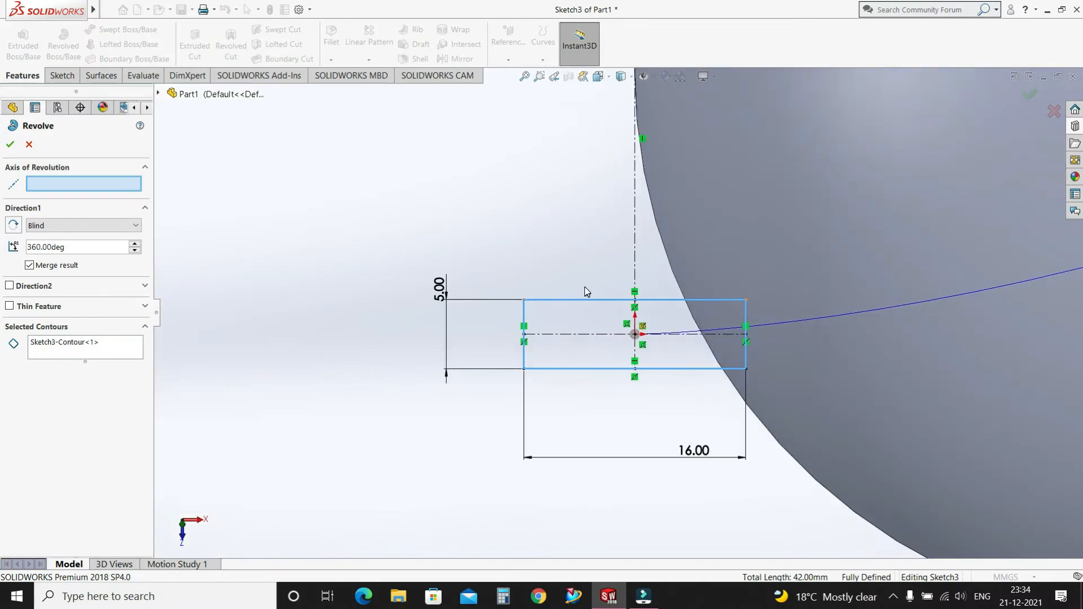
pyautogui.click(597, 299)
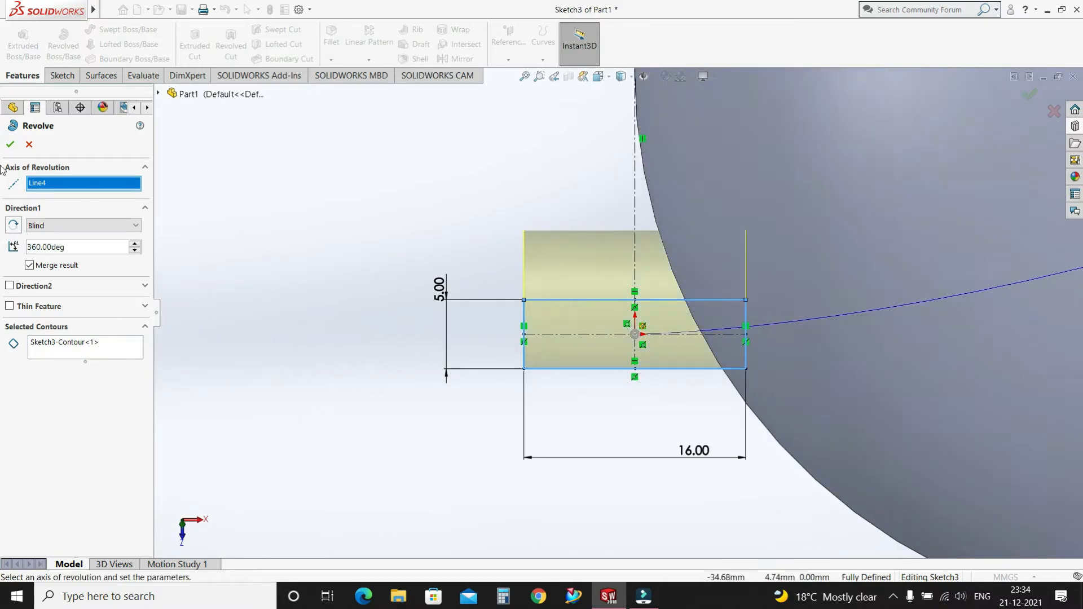
pyautogui.click(11, 145)
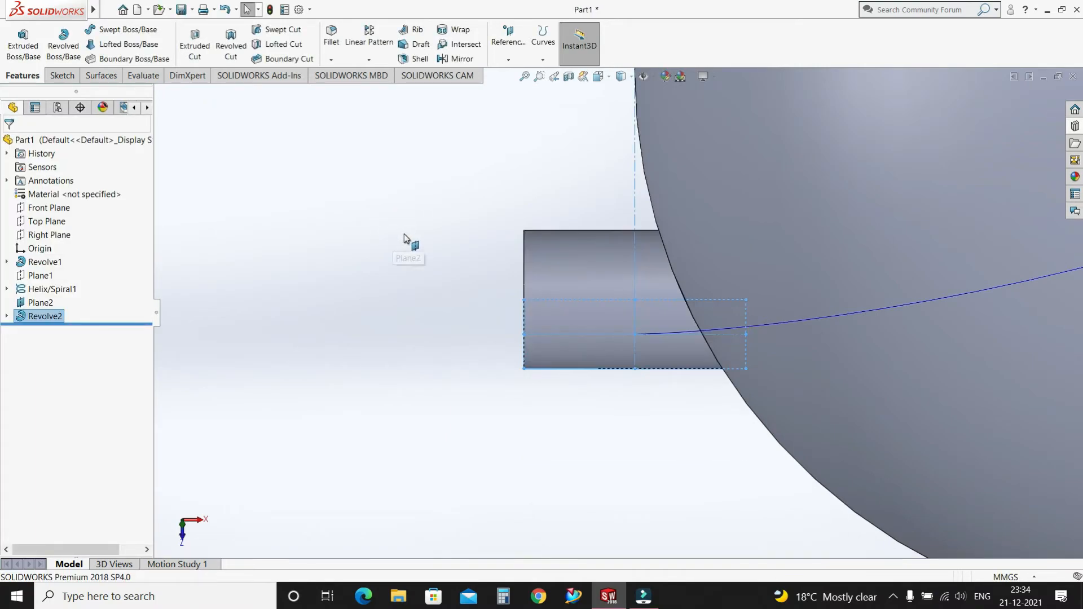
# Step: Hide the plane perpendicular to the helix
pyautogui.click(445, 260)
pyautogui.scroll(5, 446, 260)
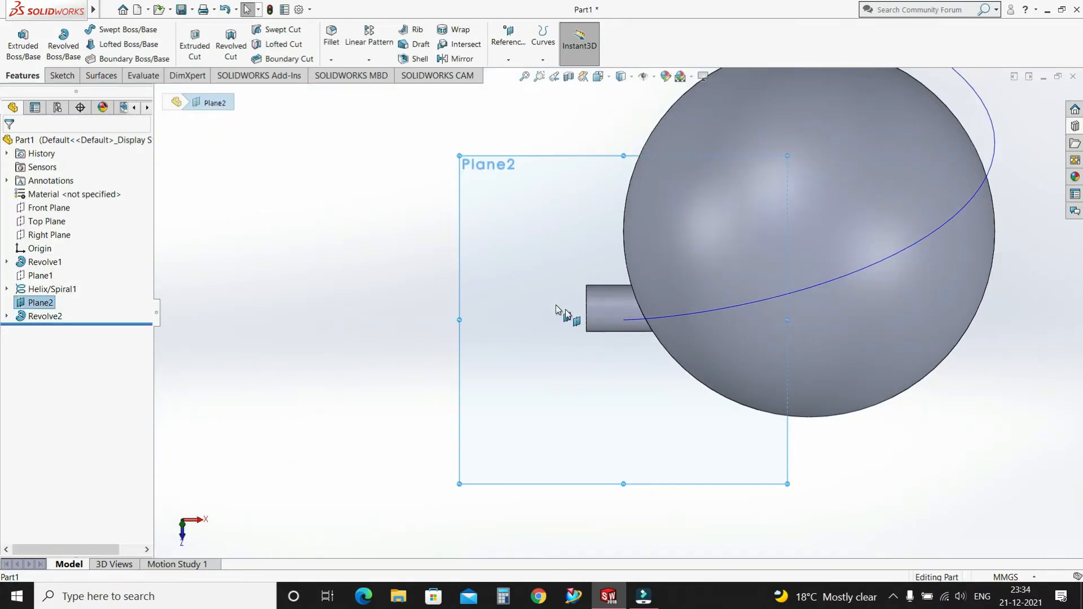
pyautogui.scroll(-5, 618, 327)
pyautogui.scroll(4, 618, 313)
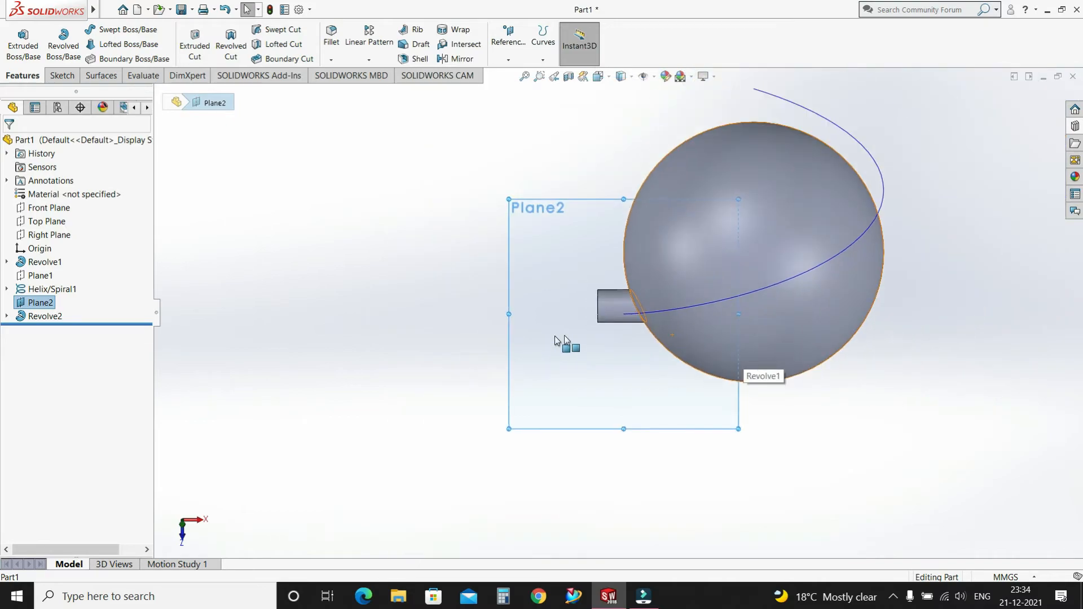
pyautogui.rightClick(909, 290)
pyautogui.moveTo(953, 314)
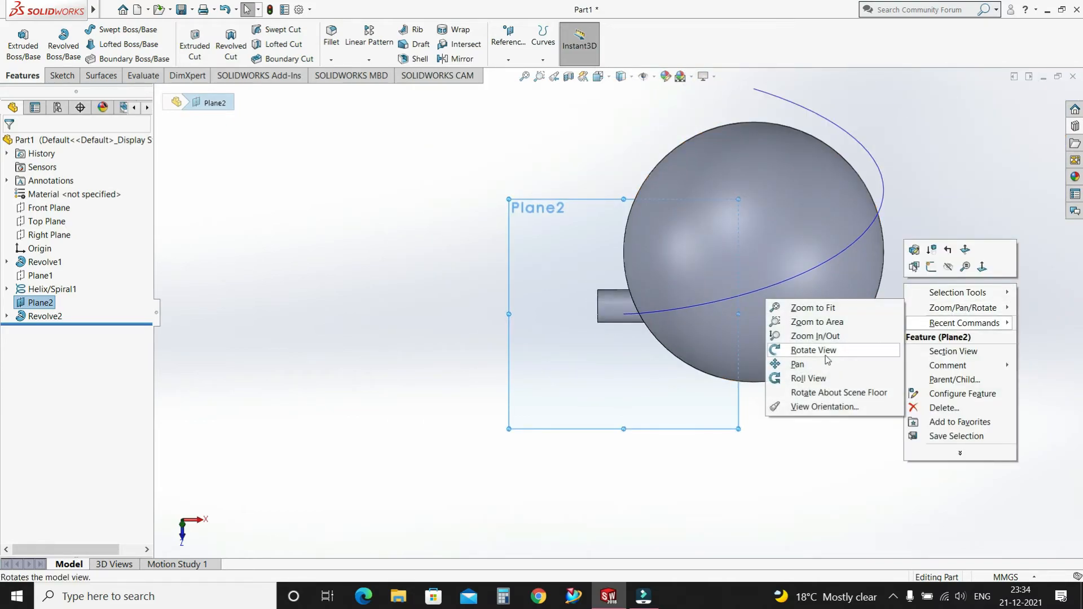
pyautogui.click(801, 350)
pyautogui.moveTo(880, 345); pyautogui.dragTo(866, 389)
pyautogui.press('Escape')
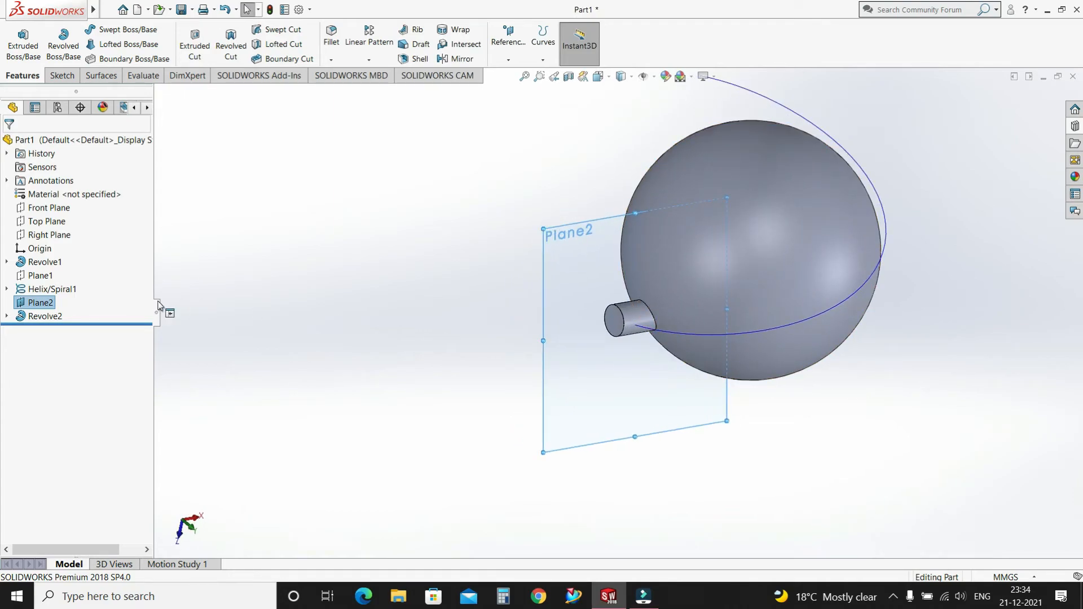
pyautogui.rightClick(34, 305)
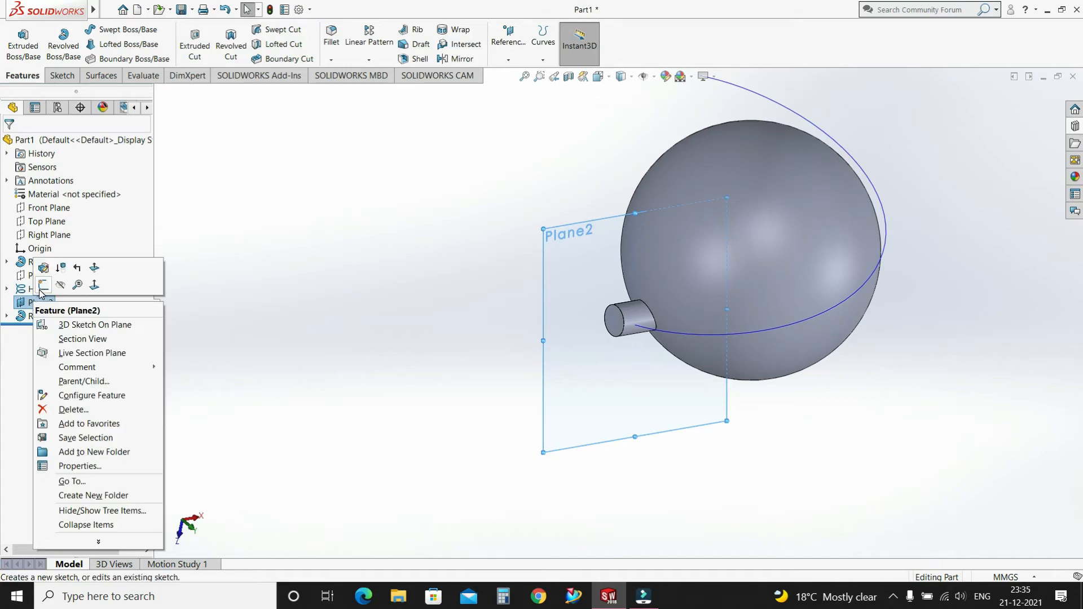
pyautogui.click(62, 285)
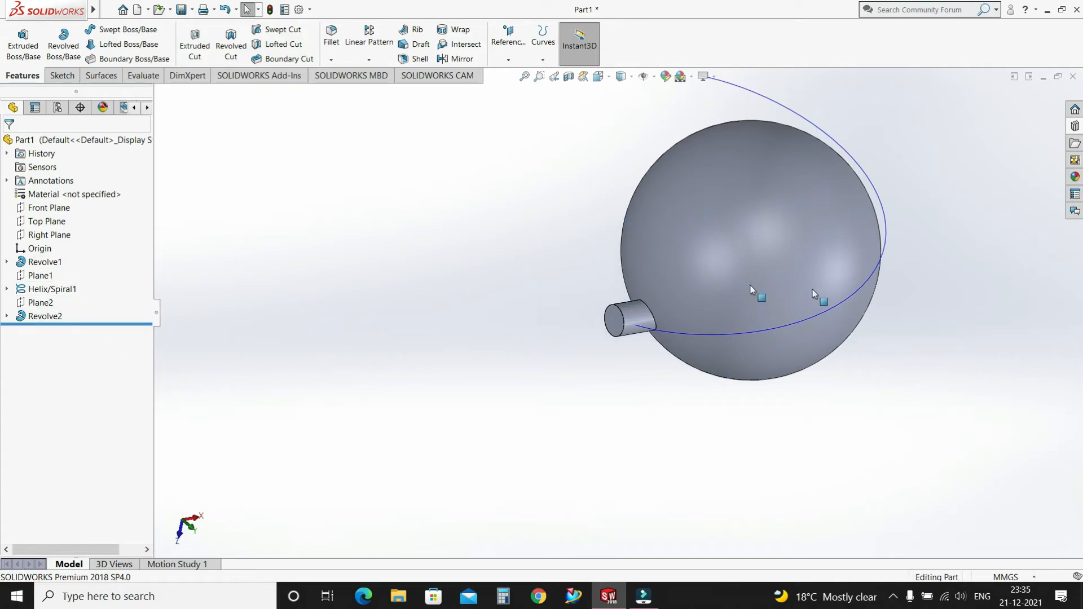
pyautogui.scroll(-2, 712, 336)
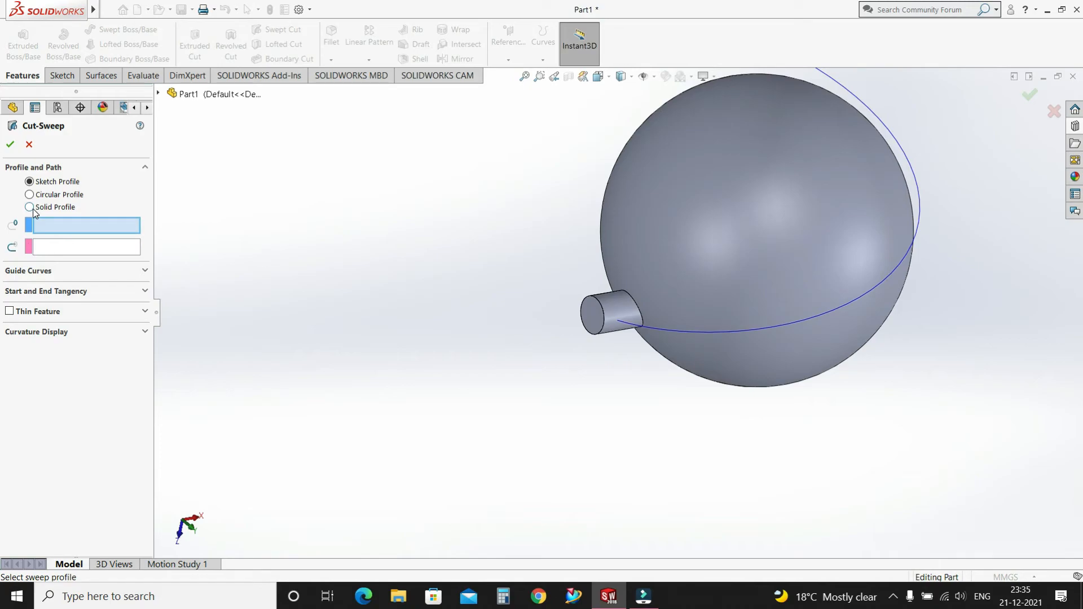
pyautogui.click(30, 207)
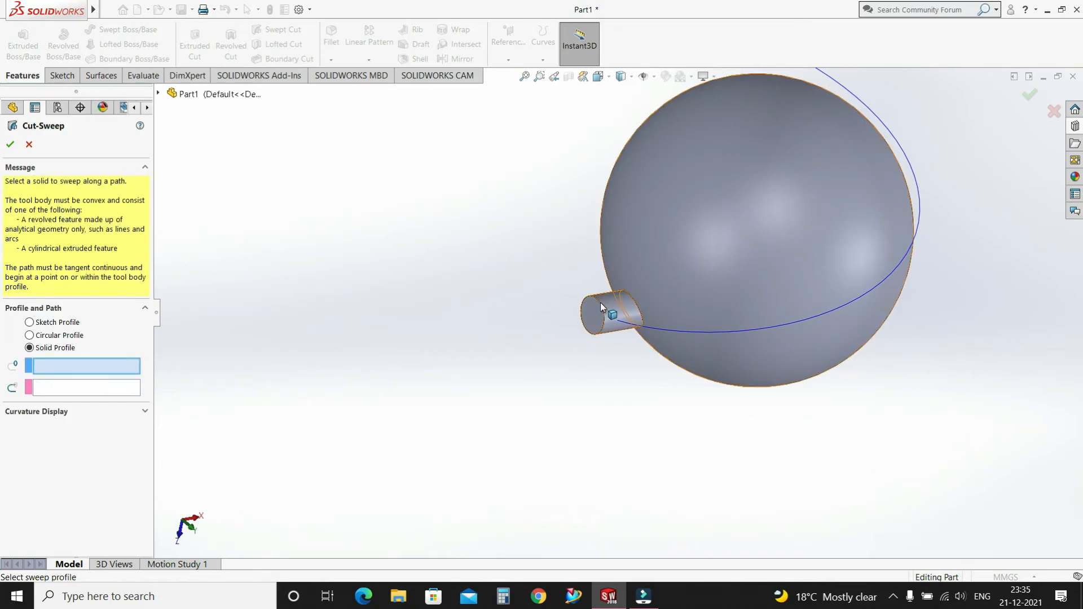
pyautogui.click(612, 316)
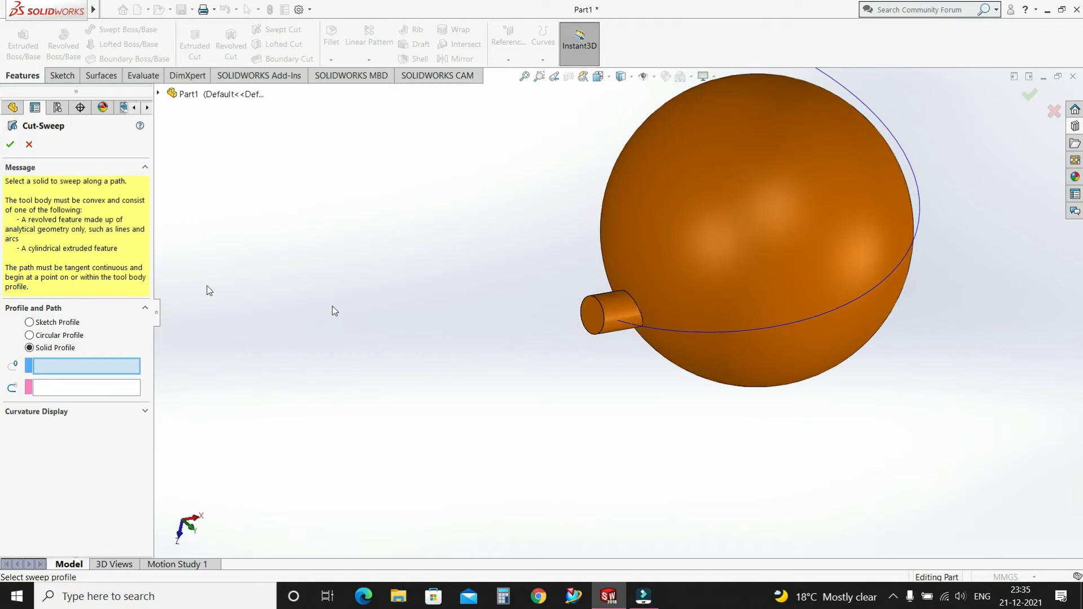
pyautogui.click(29, 146)
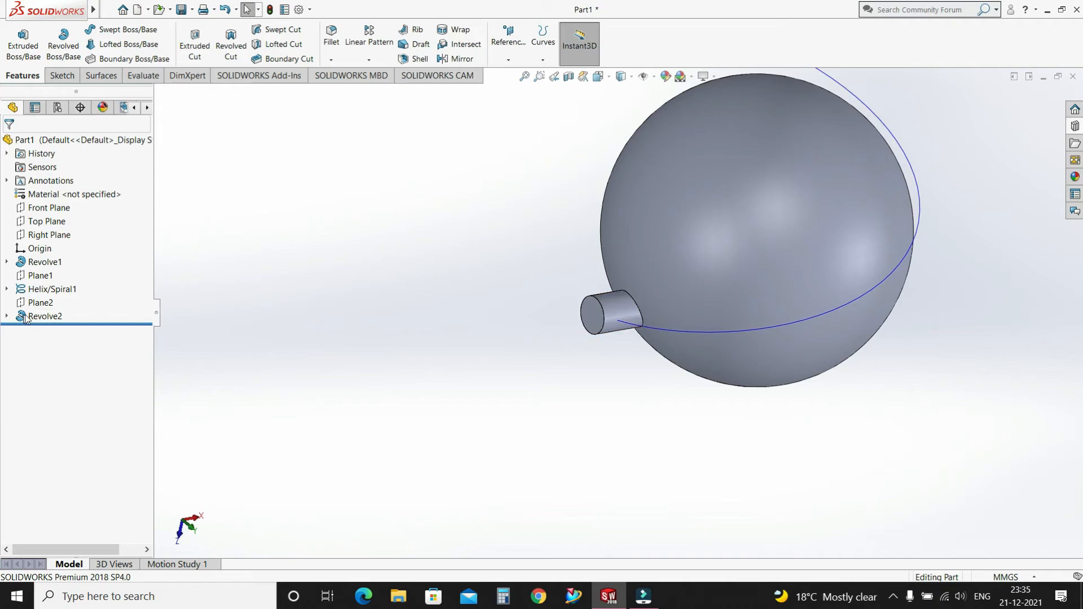
# Step: Edit the small cylinder's revolve feature and turn off Merge result to make it a separate body
pyautogui.click(37, 317)
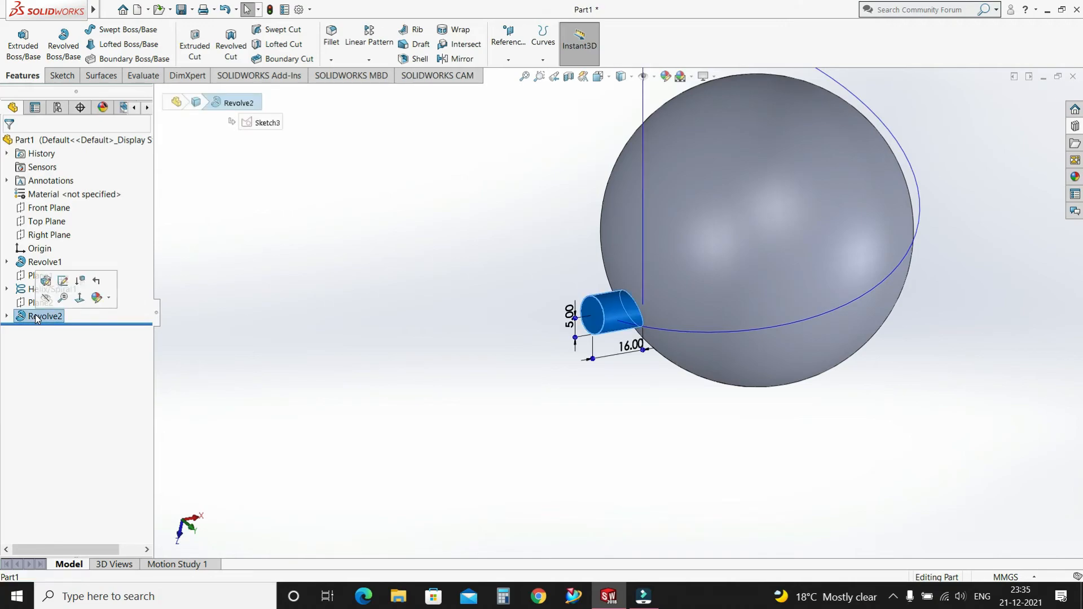
pyautogui.click(46, 280)
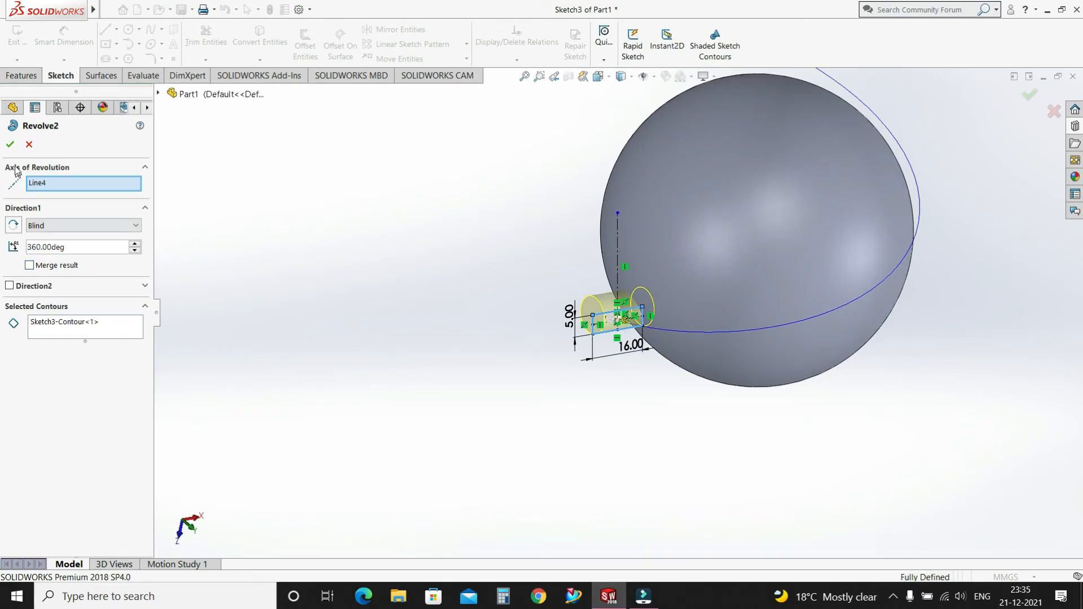
pyautogui.click(11, 144)
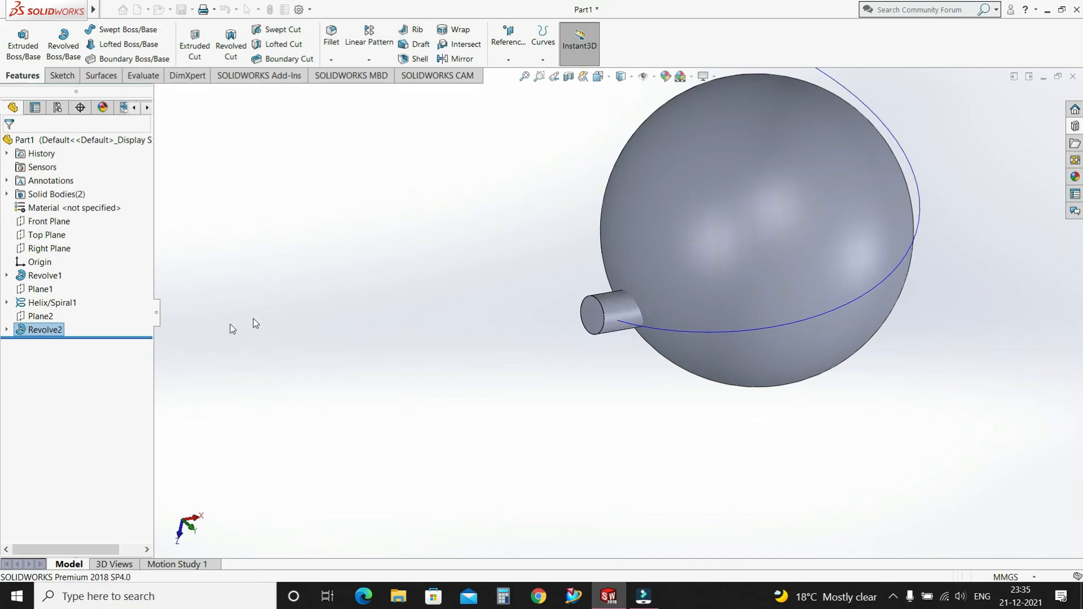
# Step: Create a swept cut in the sphere with a solid profile, using the small cylinder as tool body and the helix as path
pyautogui.click(276, 30)
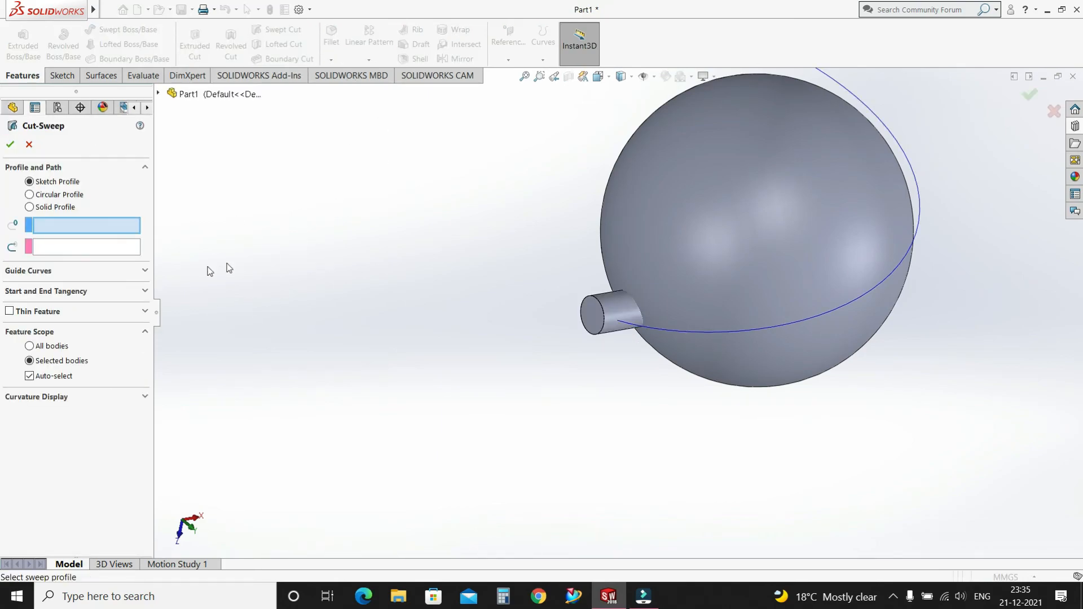
pyautogui.click(58, 209)
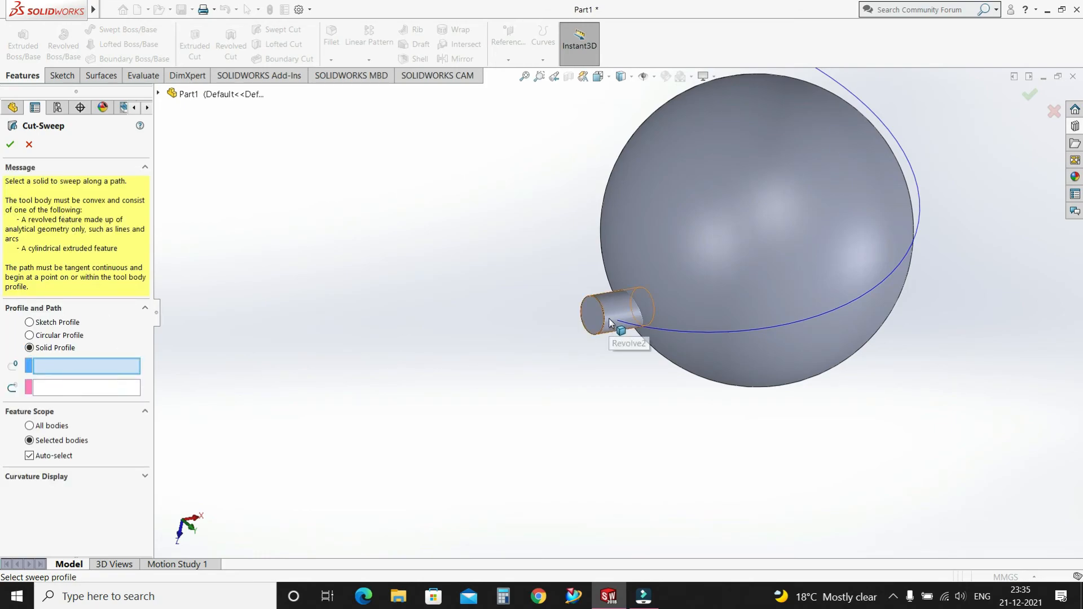
pyautogui.click(626, 337)
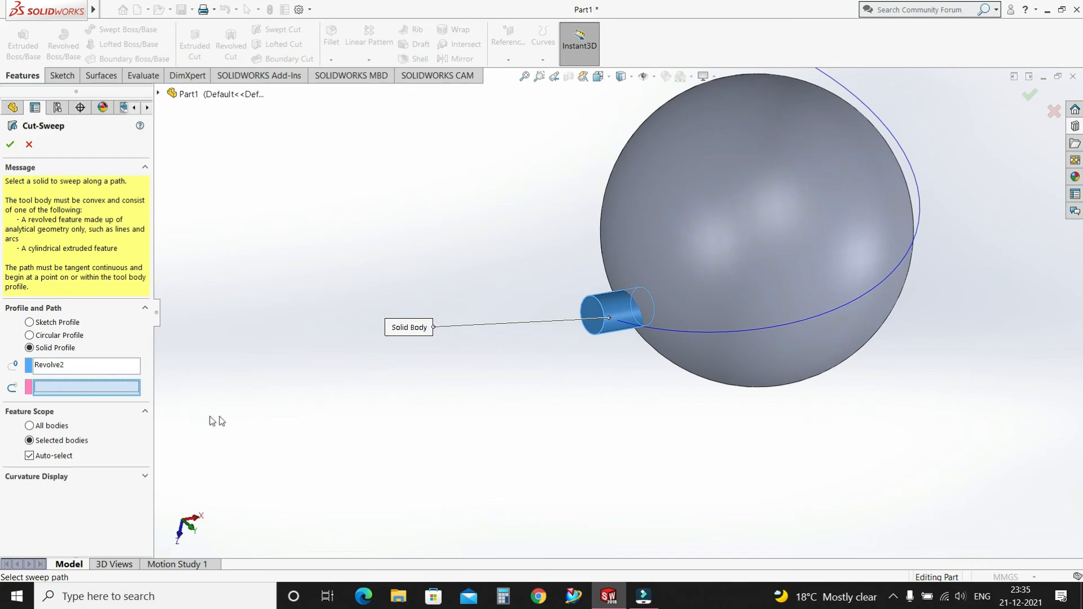
pyautogui.click(673, 331)
pyautogui.click(9, 145)
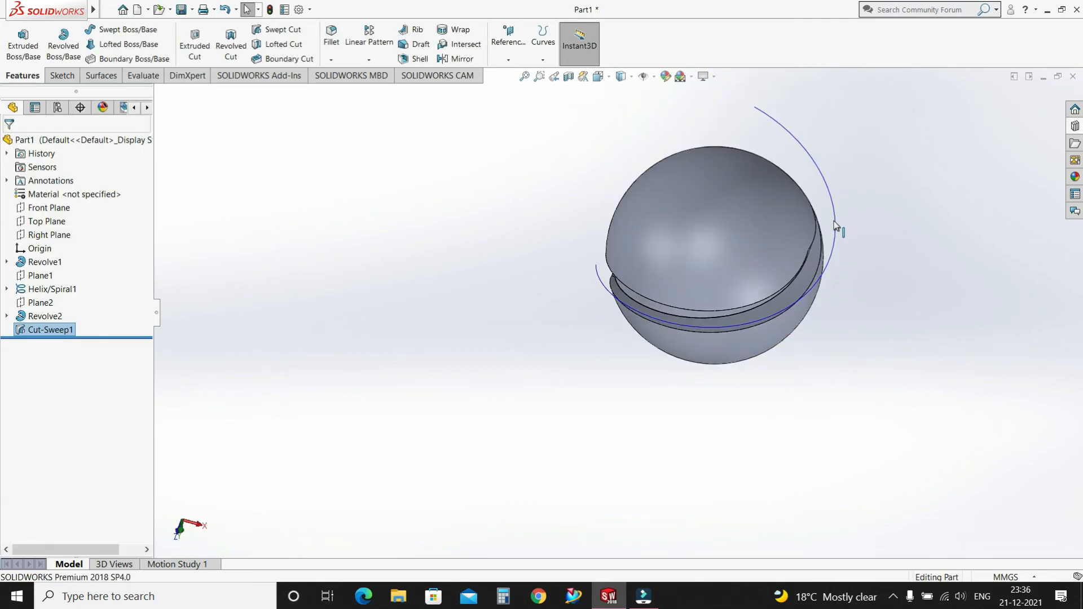
# Step: Hide the helix curve around the sphere
pyautogui.click(835, 224)
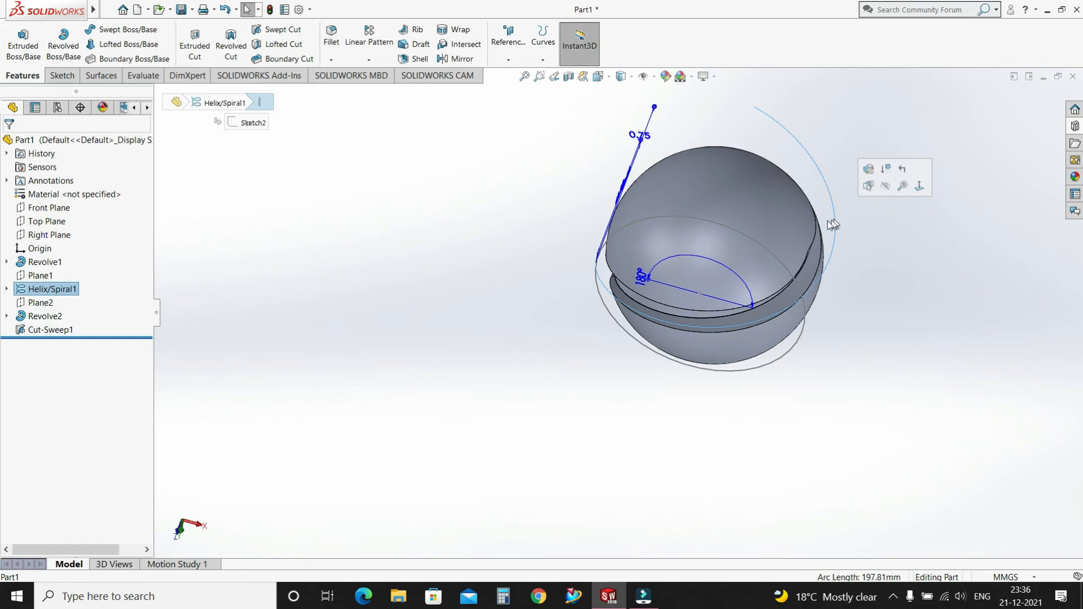
pyautogui.click(940, 272)
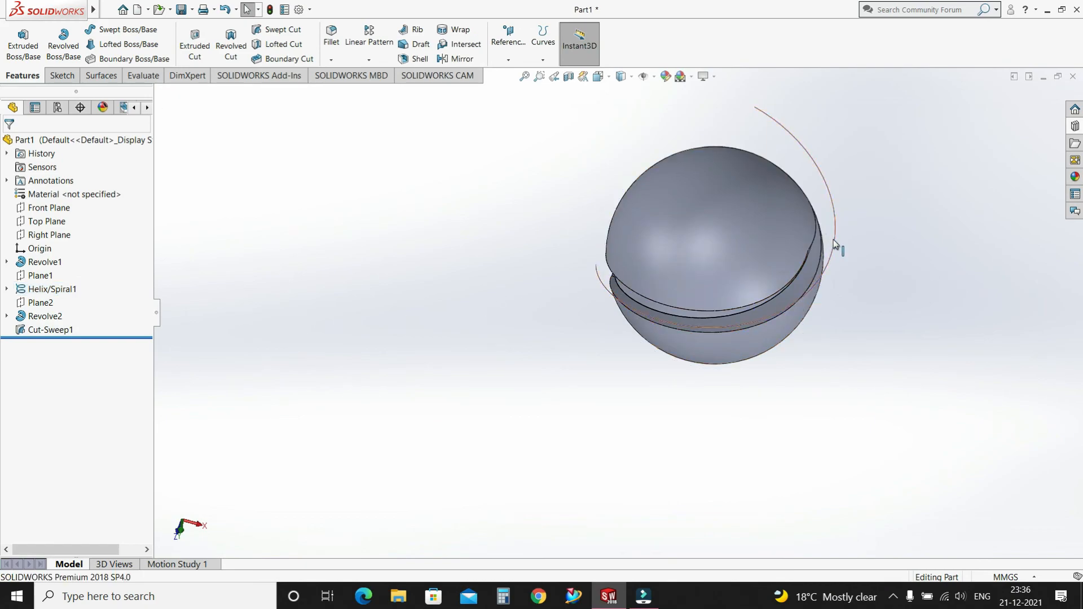
pyautogui.click(835, 244)
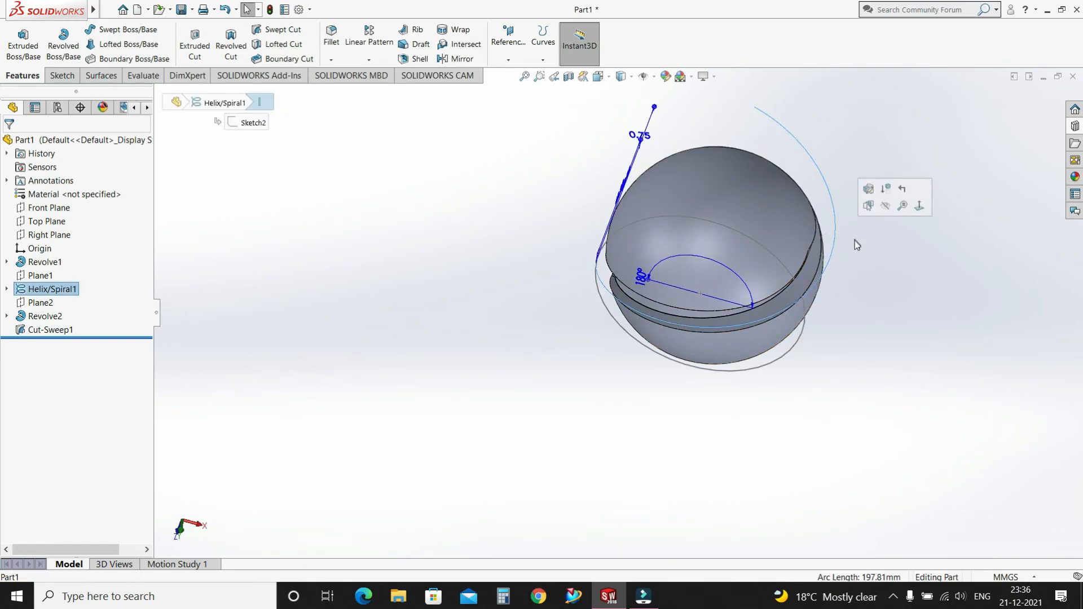
pyautogui.rightClick(41, 290)
pyautogui.click(53, 275)
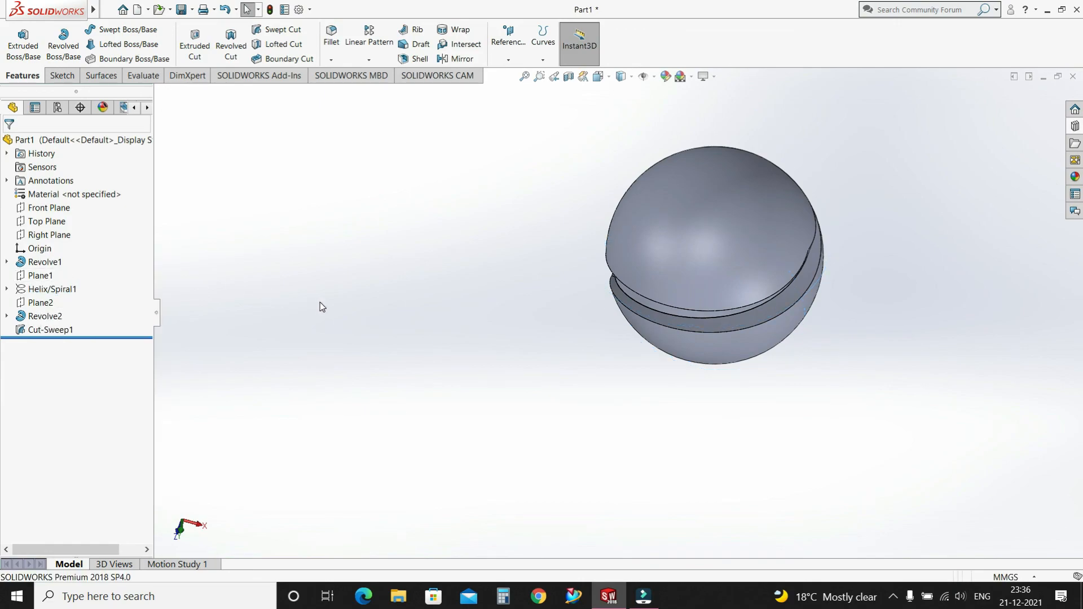
# Step: Rotate the model to examine the swept groove around the sphere
pyautogui.rightClick(878, 299)
pyautogui.click(919, 347)
pyautogui.moveTo(875, 329)
pyautogui.mouseDown()
pyautogui.moveTo(776, 331)
pyautogui.moveTo(895, 290)
pyautogui.moveTo(866, 321)
pyautogui.mouseUp()
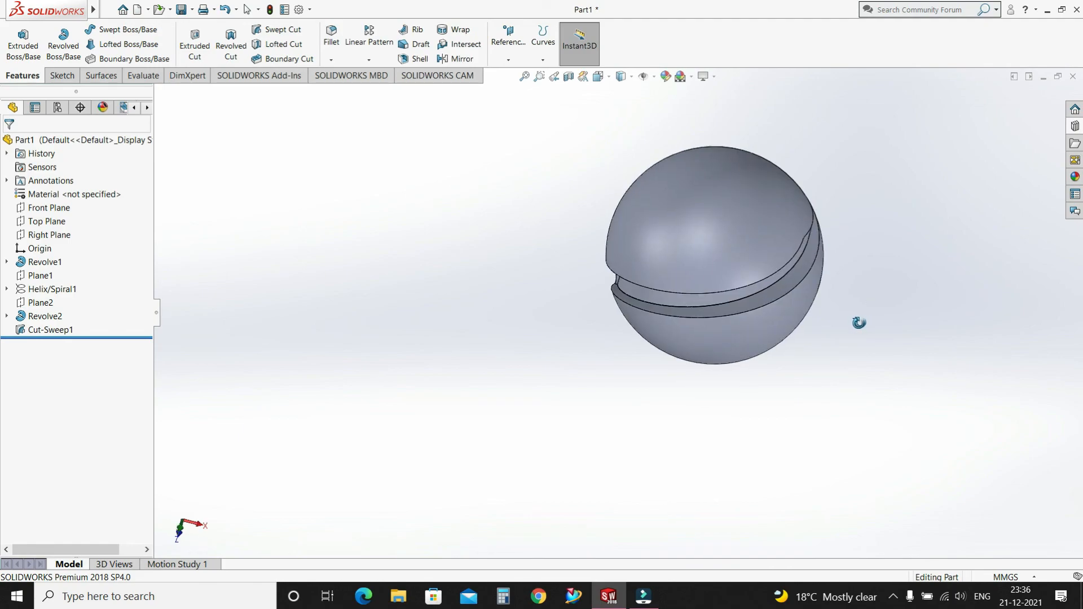